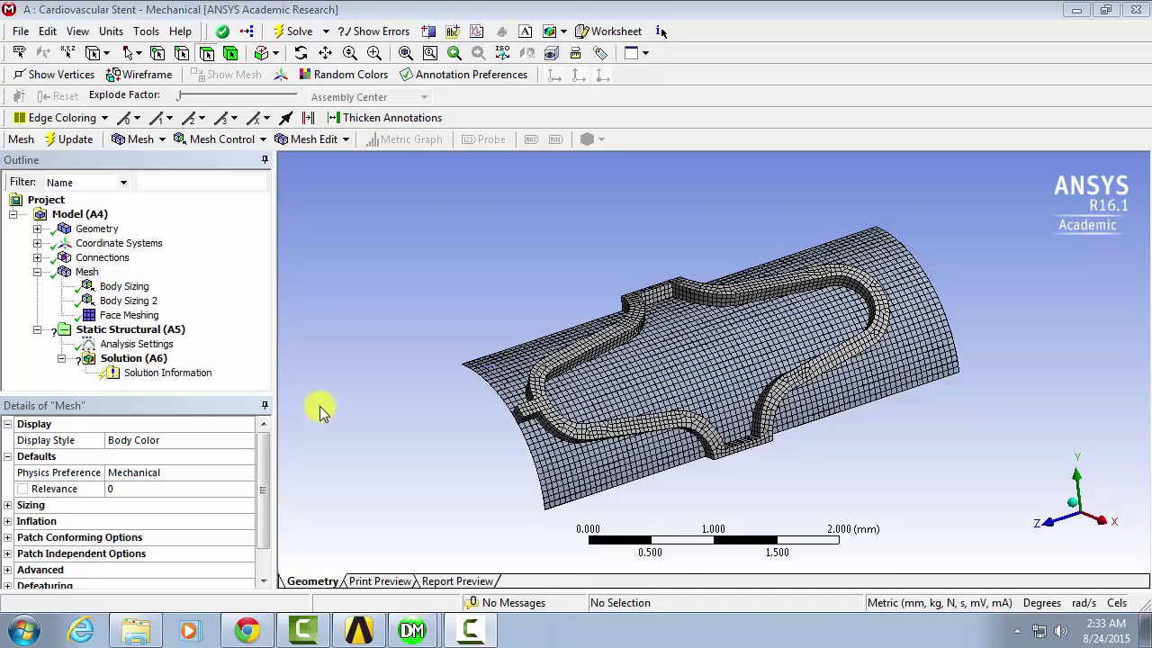
- Assign the Balloon material to the Balloon body in place of Structural Steel
{"action": "left_click", "coordinate": [38, 229]}
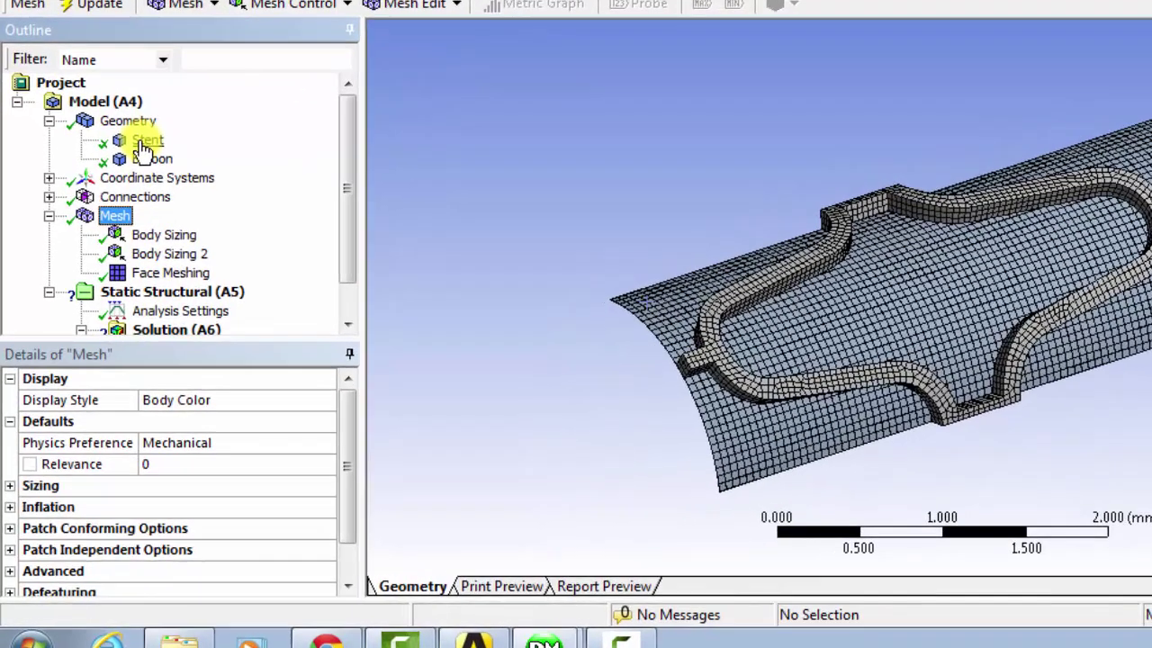
{"action": "left_click", "coordinate": [110, 243]}
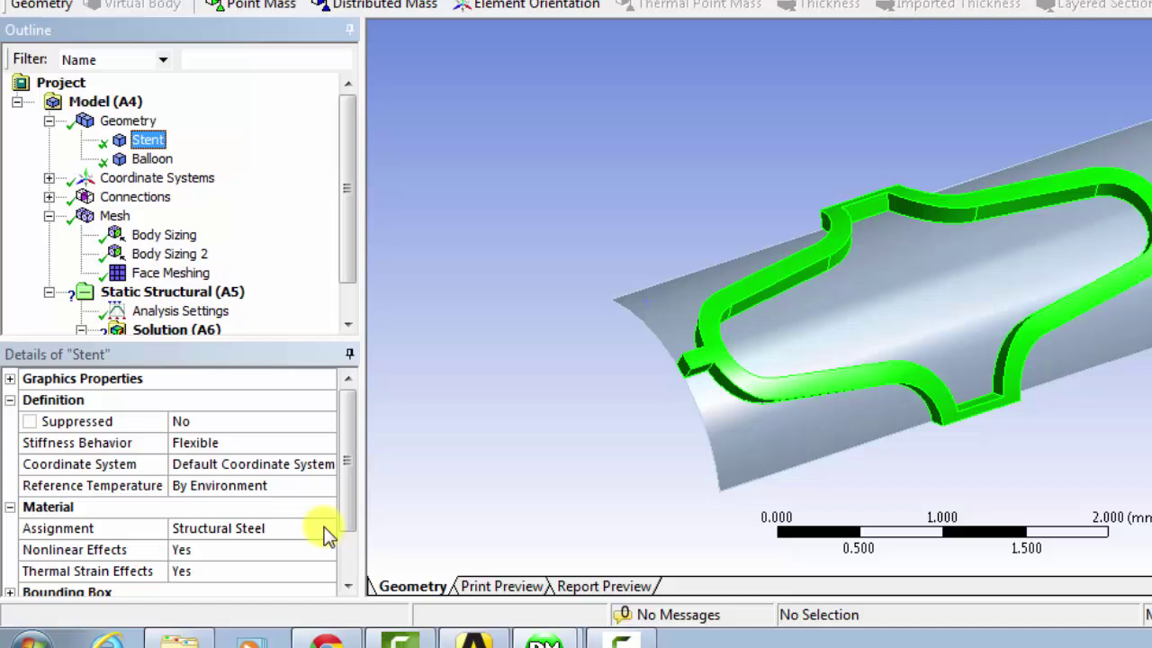
{"action": "left_click", "coordinate": [151, 159]}
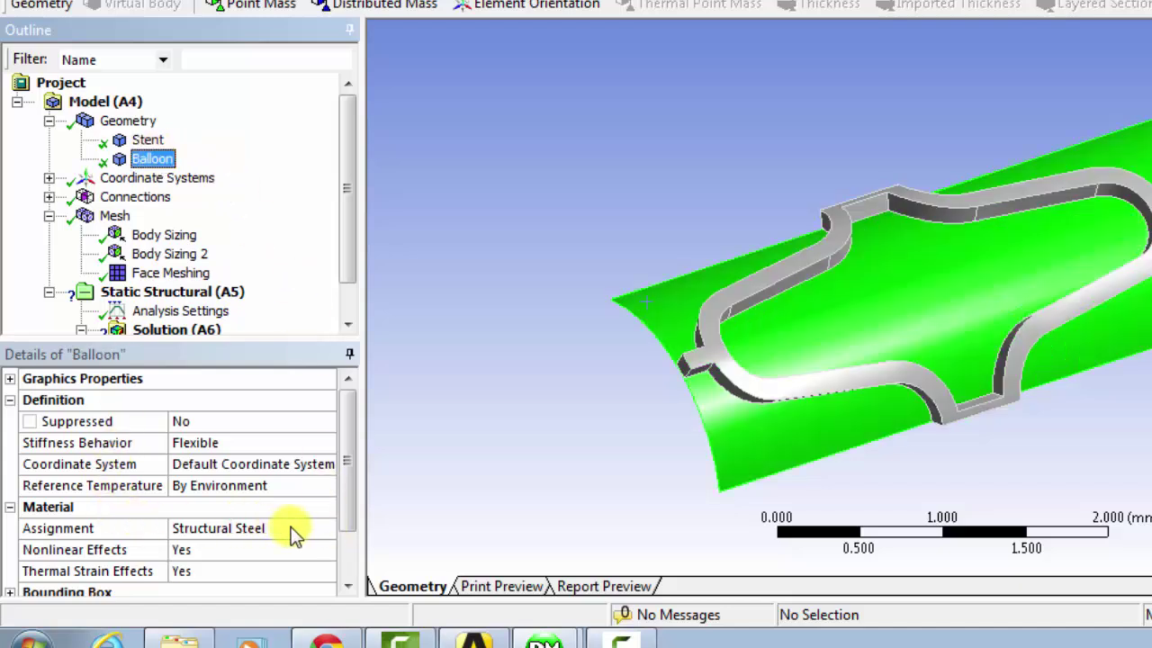
{"action": "left_click", "coordinate": [326, 530]}
{"action": "left_click", "coordinate": [326, 529]}
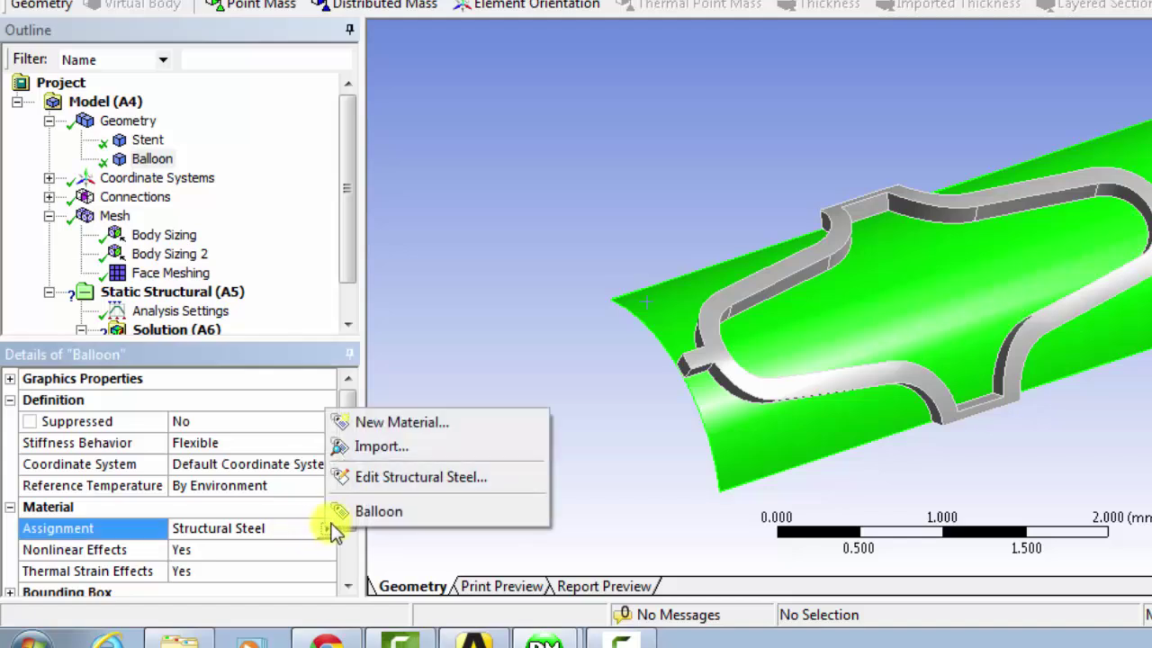
{"action": "left_click", "coordinate": [378, 511]}
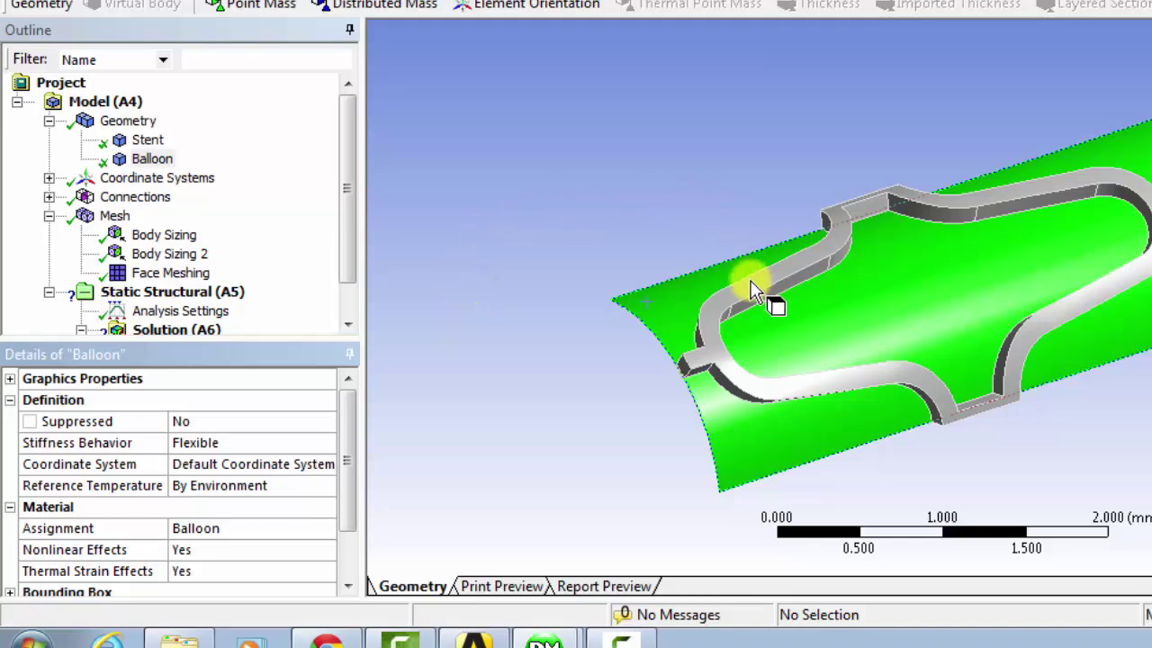
{"action": "middle_click_drag", "start_coordinate": [706, 315], "coordinate": [715, 267]}
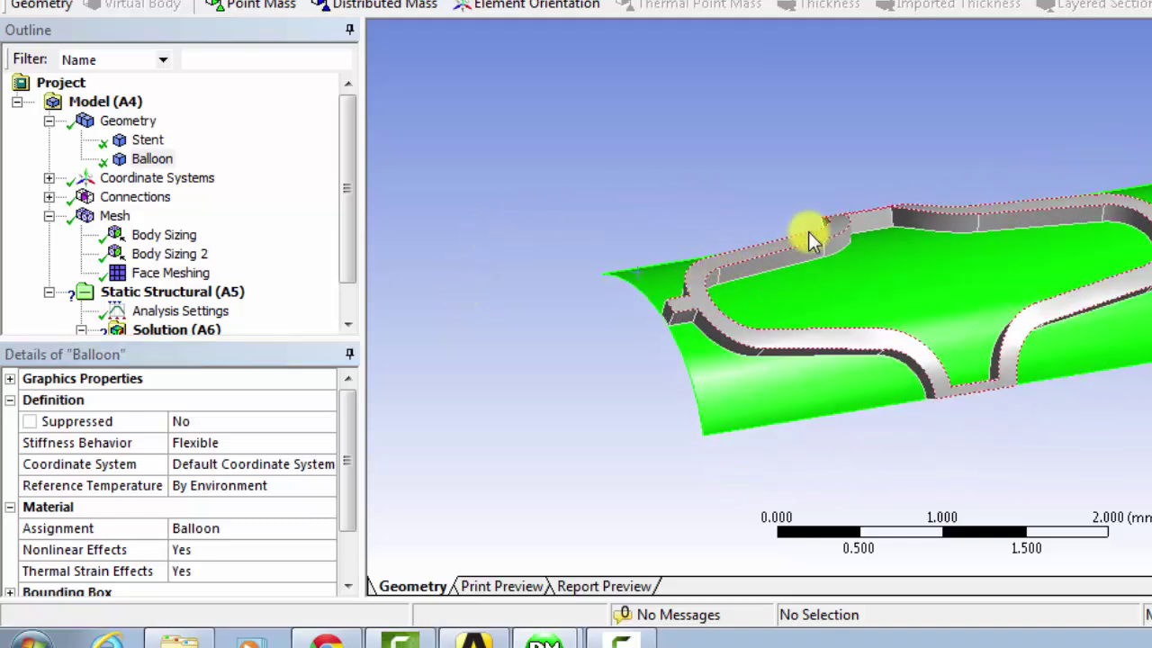
{"action": "middle_click_drag", "start_coordinate": [738, 193], "coordinate": [730, 214]}
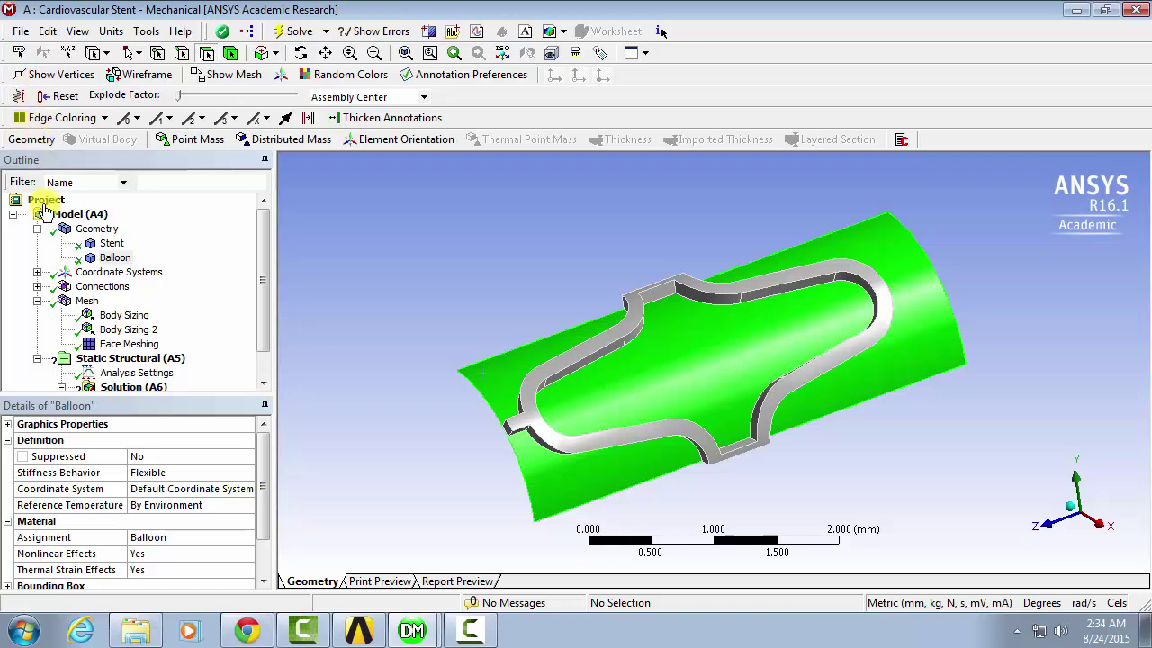
- Delete the auto-generated Stent–Balloon bonded Contact Region under Connections > Contacts
{"action": "left_click", "coordinate": [37, 286]}
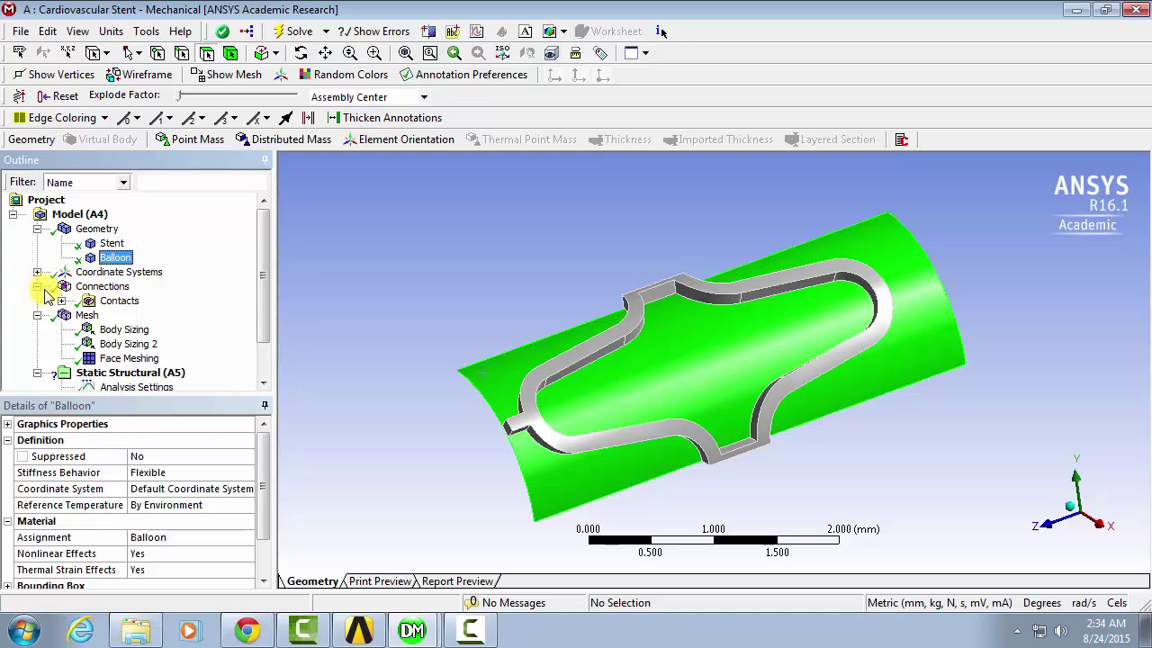
{"action": "left_click", "coordinate": [62, 300]}
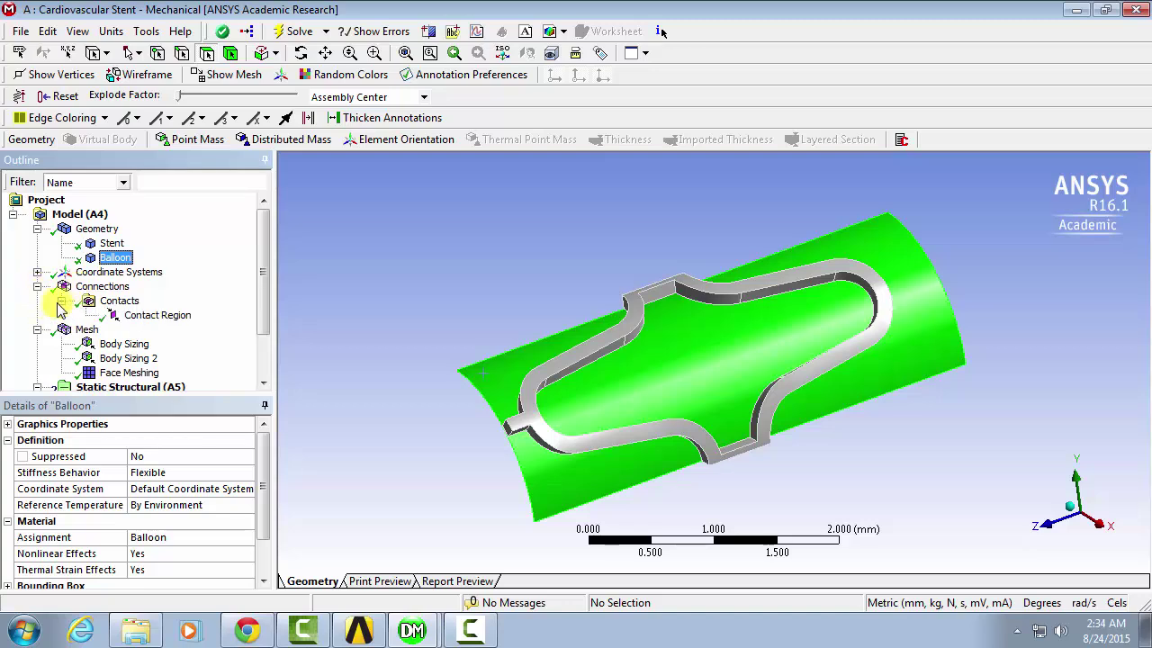
{"action": "left_click", "coordinate": [133, 317]}
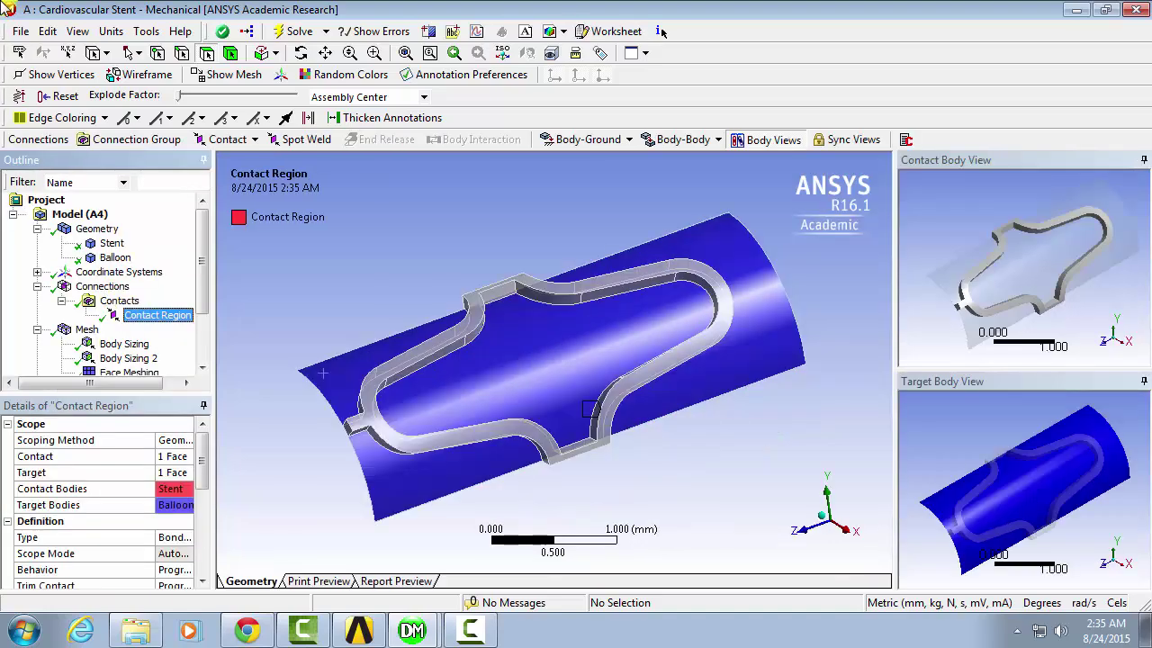
{"action": "right_click", "coordinate": [142, 320]}
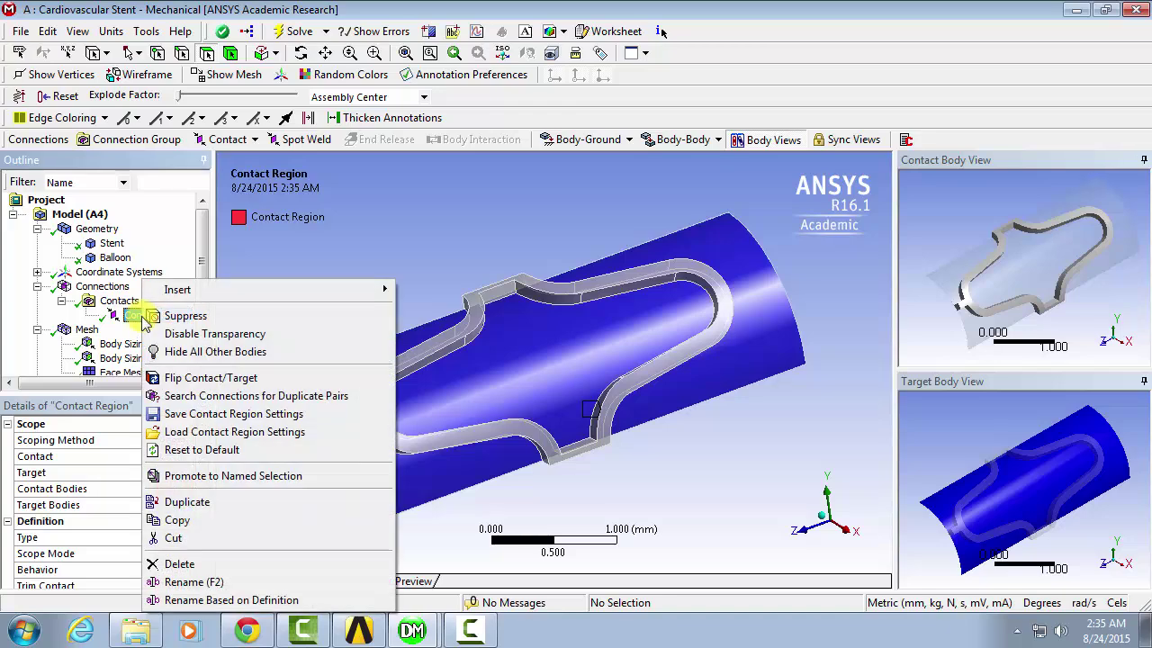
{"action": "left_click", "coordinate": [191, 565]}
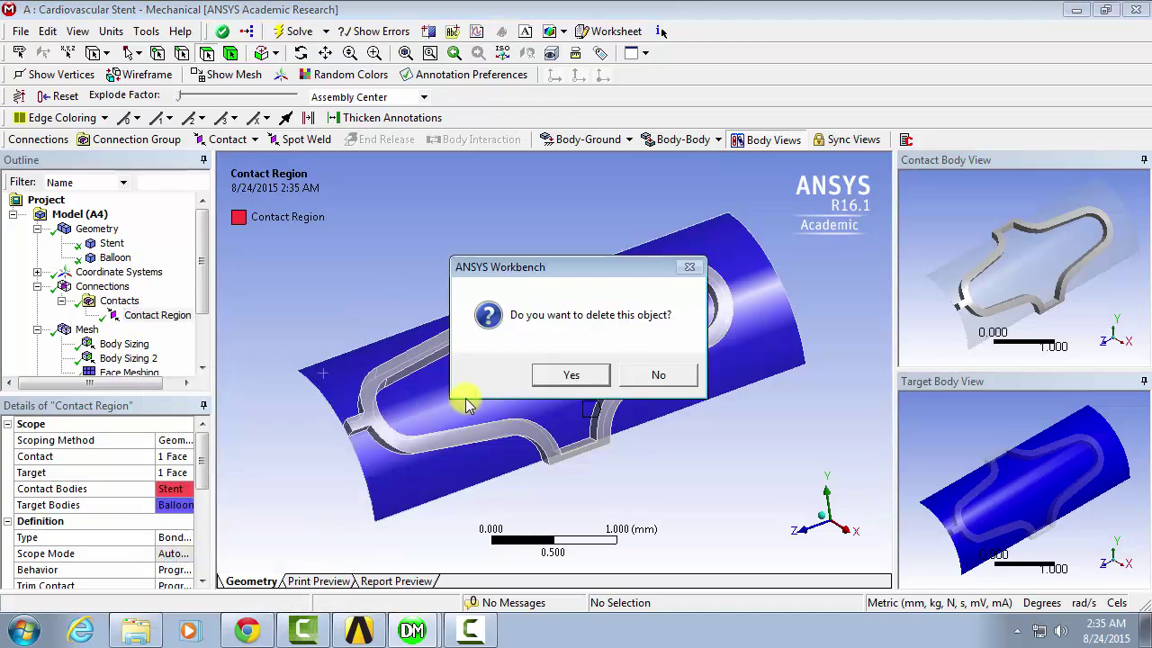
{"action": "left_click", "coordinate": [539, 378]}
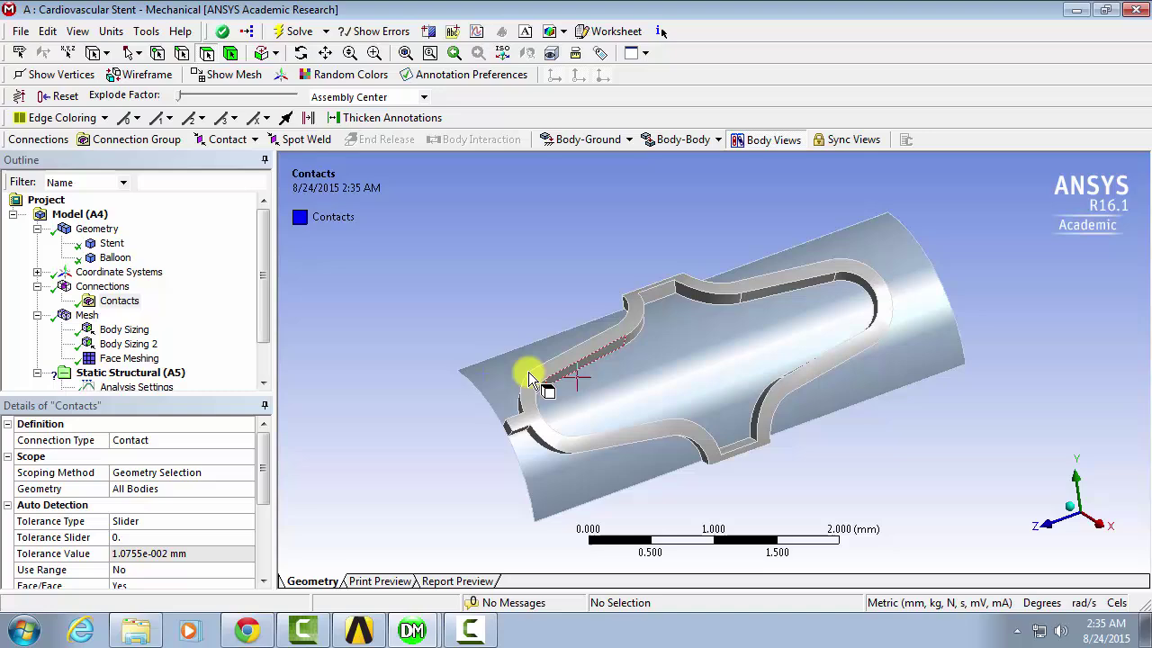
- Insert a Manual Contact Region into the Contacts folder
{"action": "right_click", "coordinate": [99, 302]}
{"action": "mouse_move", "coordinate": [144, 315]}
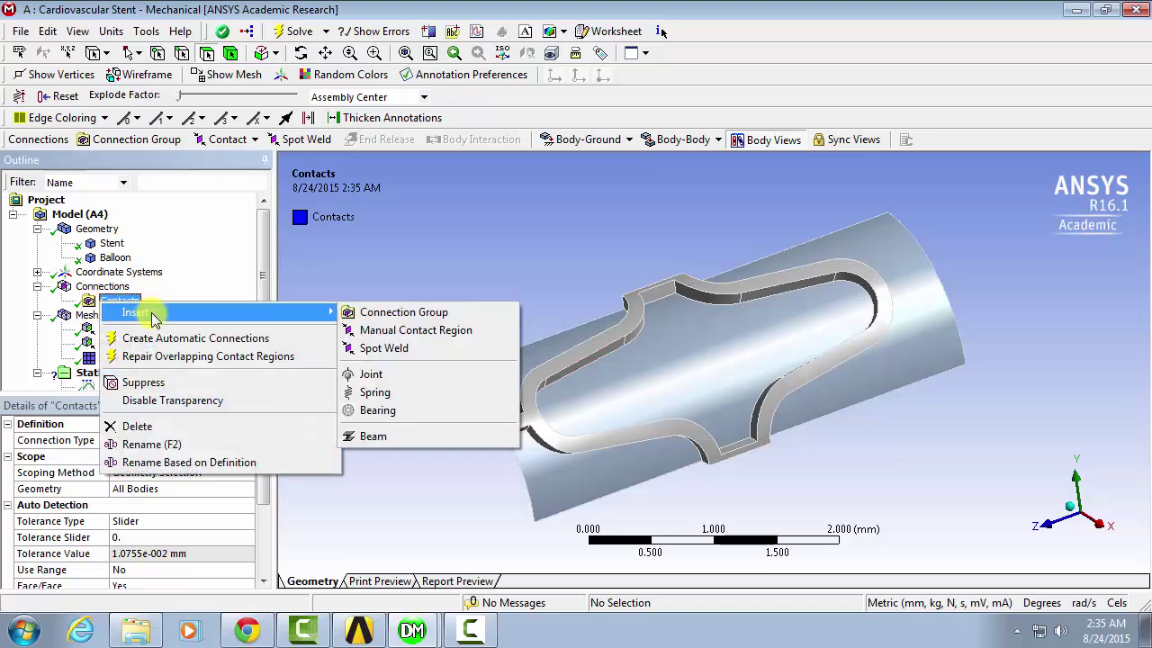
{"action": "left_click", "coordinate": [397, 331]}
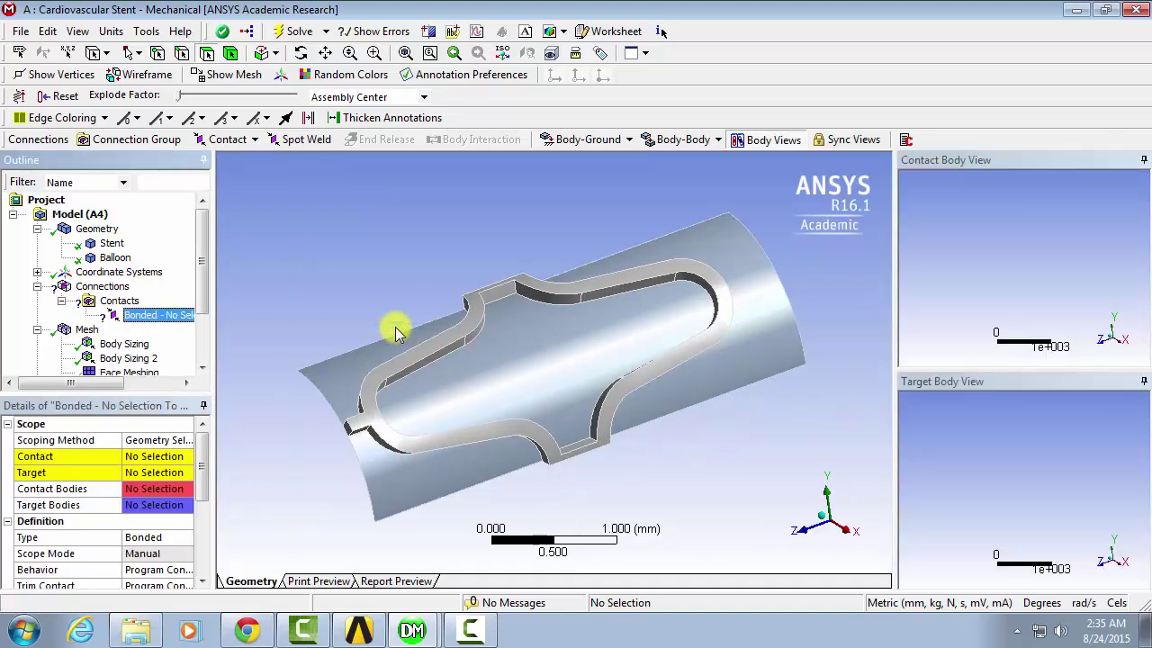
{"action": "left_click_drag", "start_coordinate": [214, 357], "coordinate": [265, 358]}
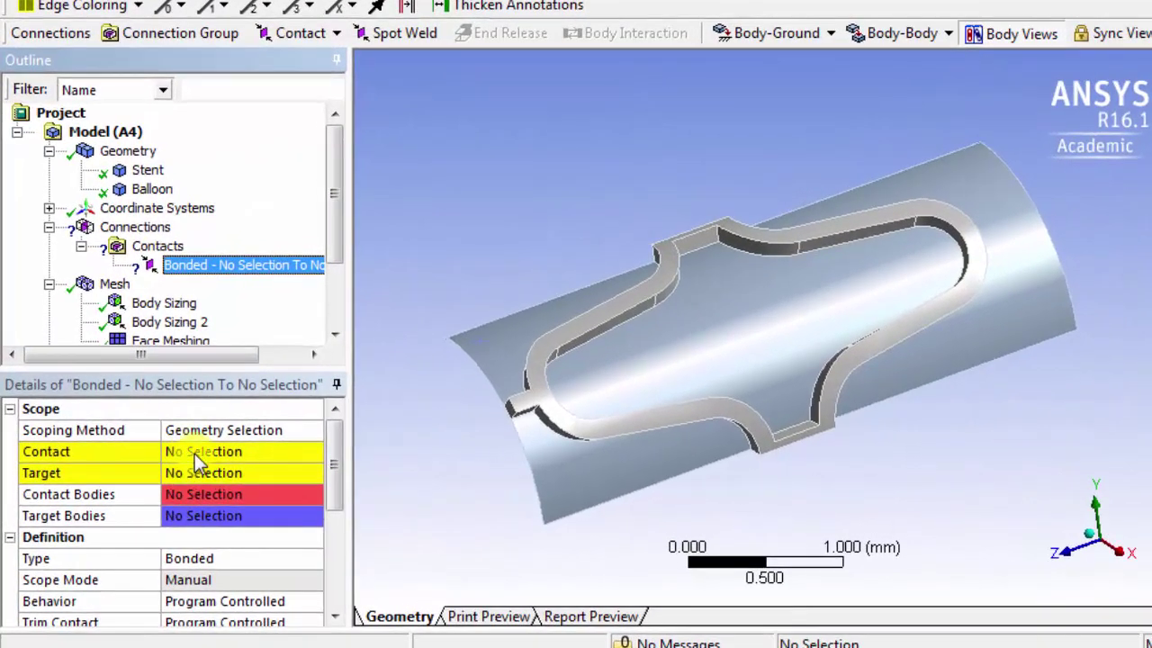
- Set the contact side to the stent's underside face
{"action": "left_click", "coordinate": [194, 453]}
{"action": "middle_click_drag", "start_coordinate": [450, 239], "coordinate": [657, 166]}
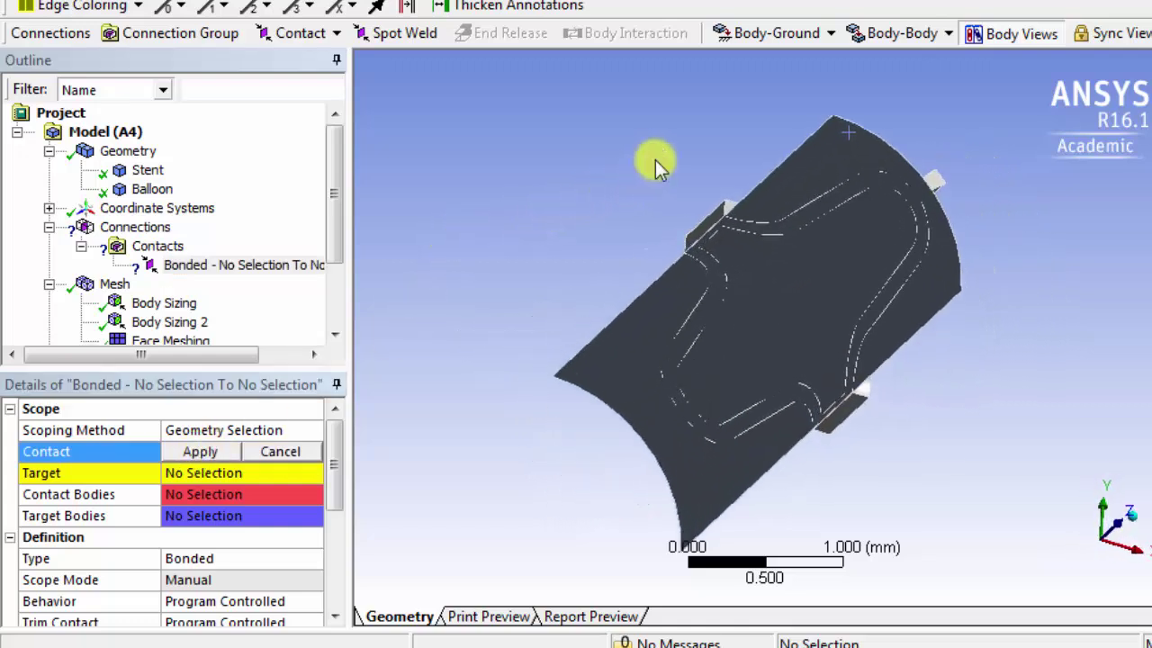
{"action": "left_click", "coordinate": [720, 290]}
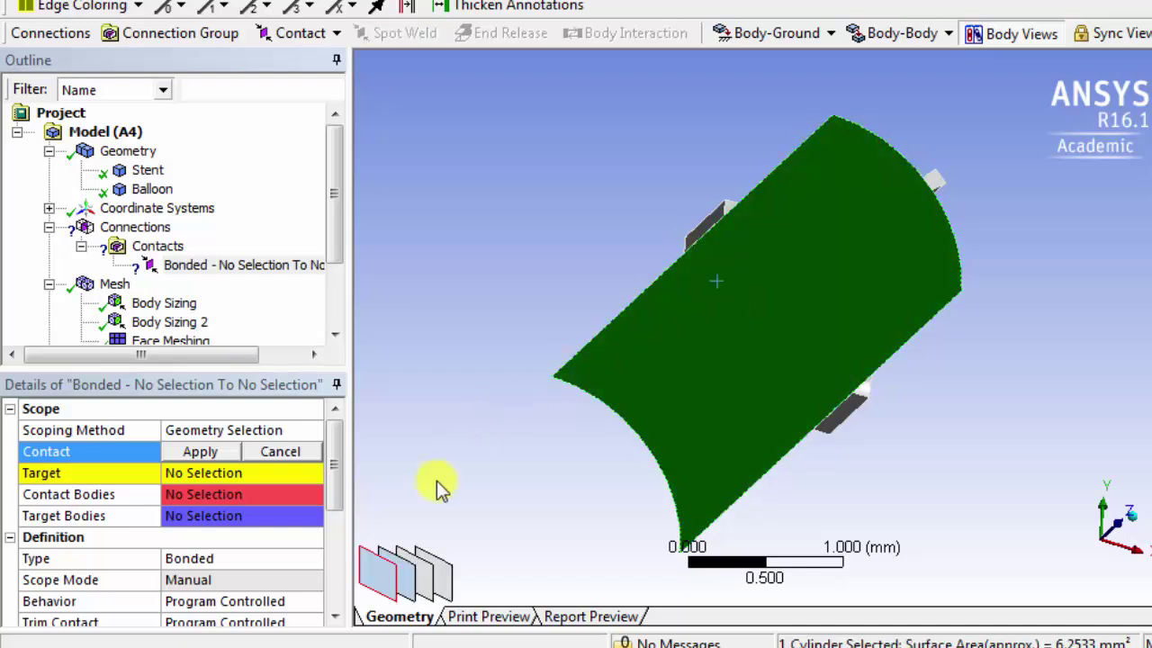
{"action": "left_click", "coordinate": [427, 587]}
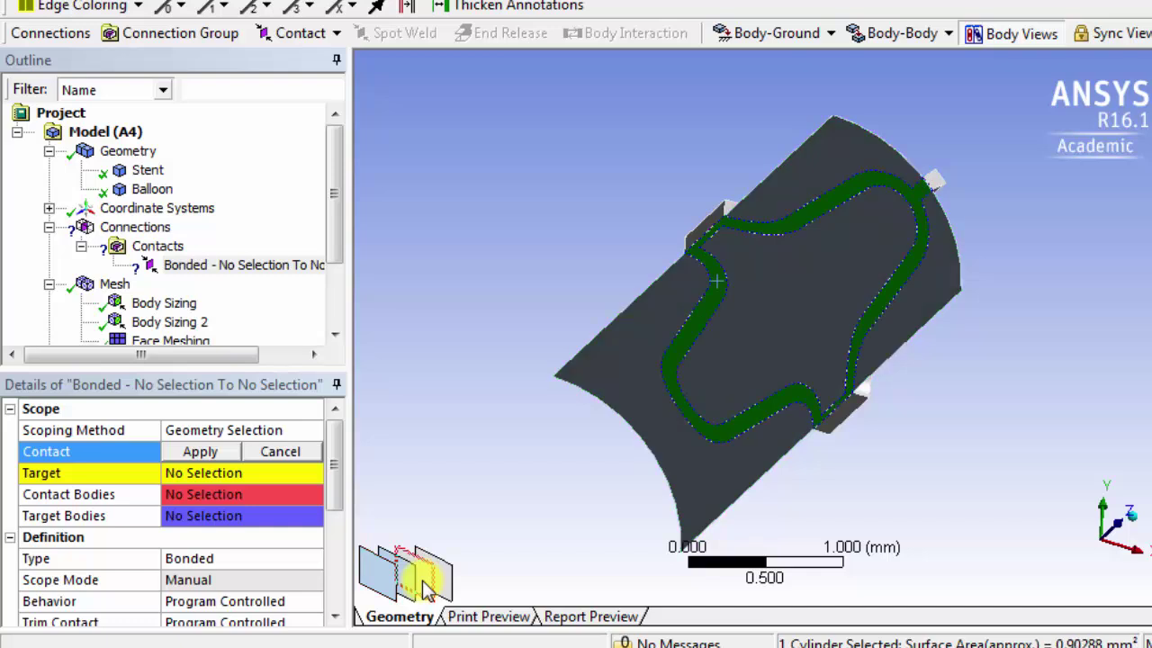
{"action": "left_click", "coordinate": [203, 452]}
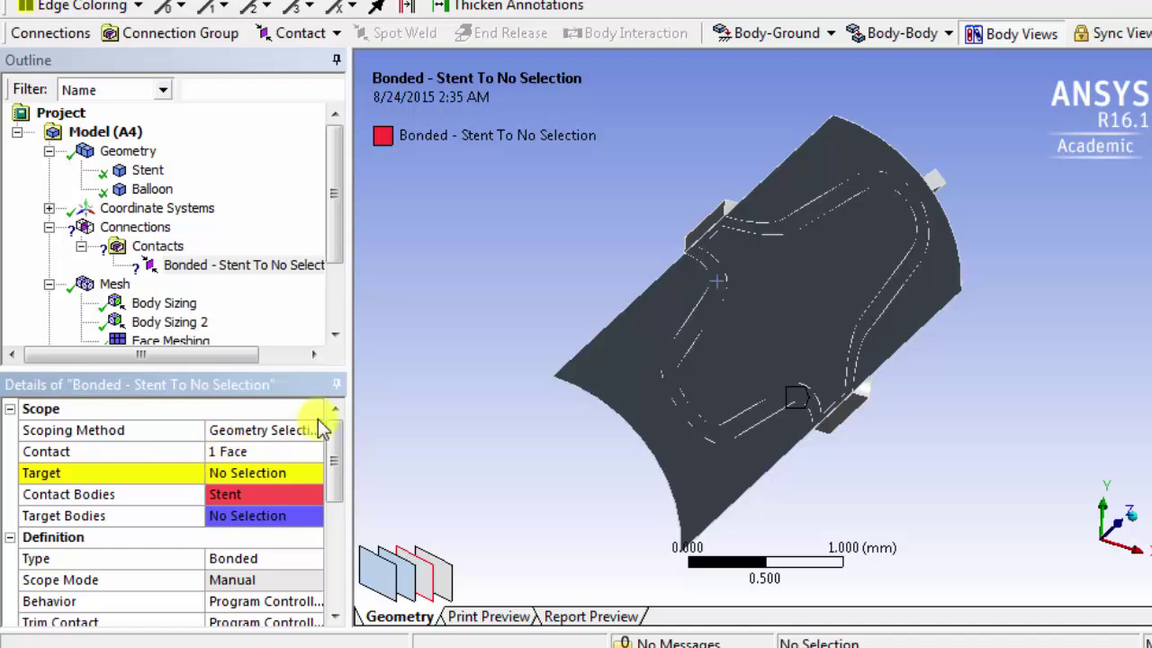
- Set the target side to the balloon's cylindrical face
{"action": "left_click", "coordinate": [232, 472]}
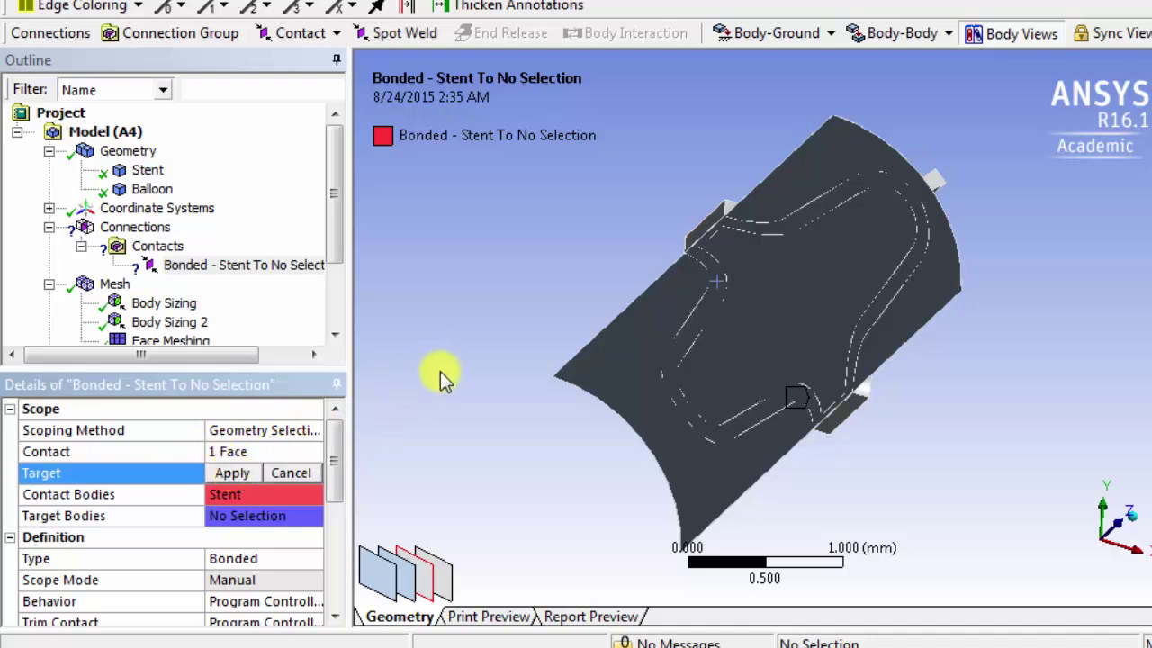
{"action": "middle_click_drag", "start_coordinate": [476, 342], "coordinate": [317, 389]}
{"action": "left_click", "coordinate": [580, 290]}
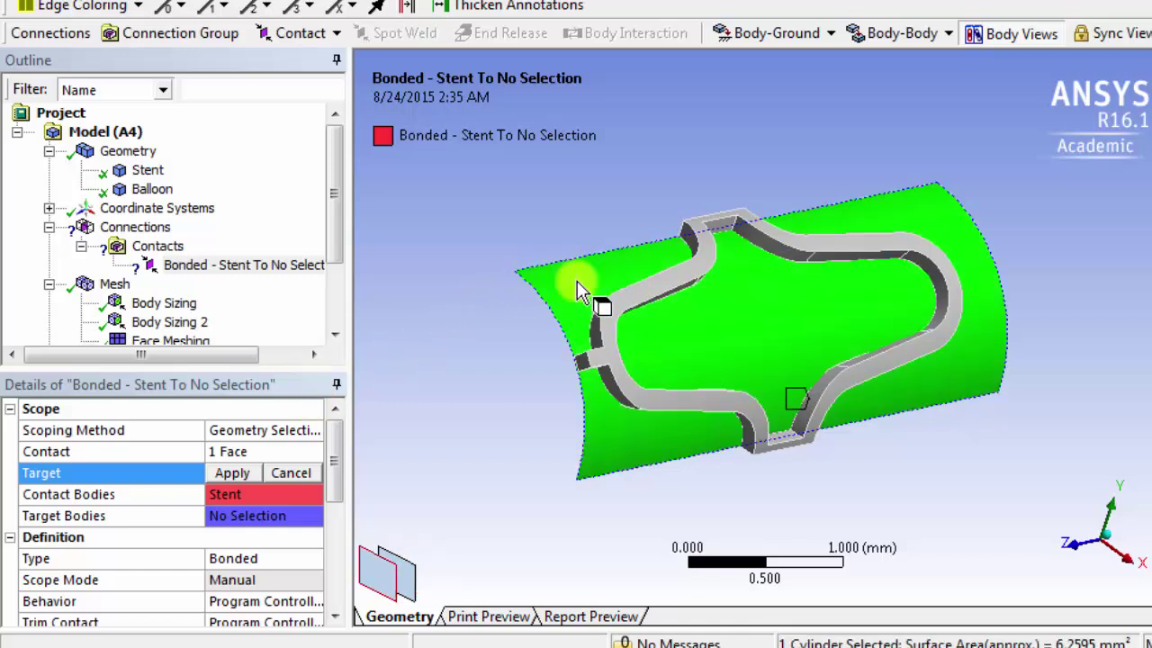
{"action": "left_click", "coordinate": [230, 473]}
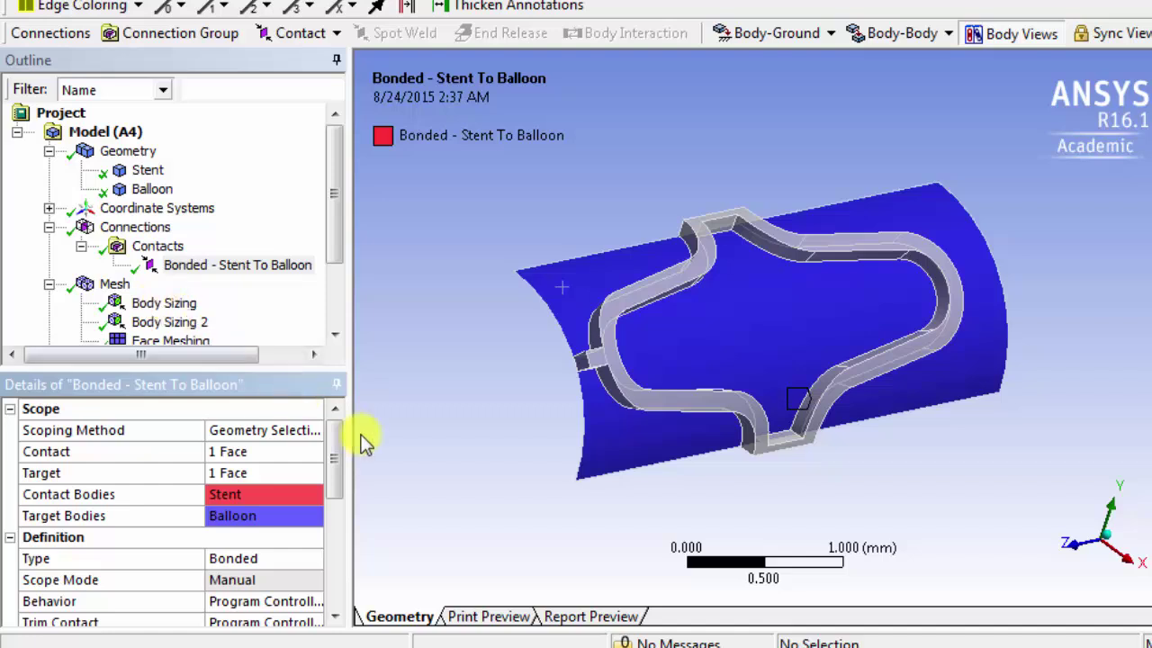
- Change the Stent To Balloon contact Type from Bonded to Frictionless
{"action": "left_click_drag", "start_coordinate": [340, 450], "coordinate": [342, 477]}
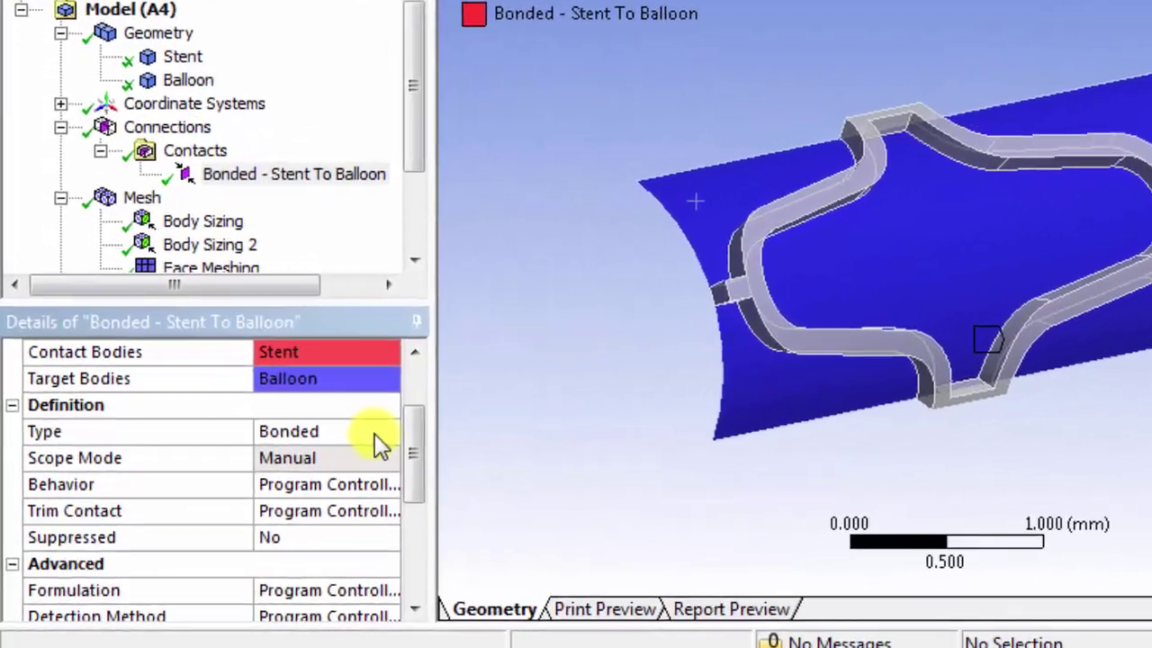
{"action": "left_click", "coordinate": [311, 469]}
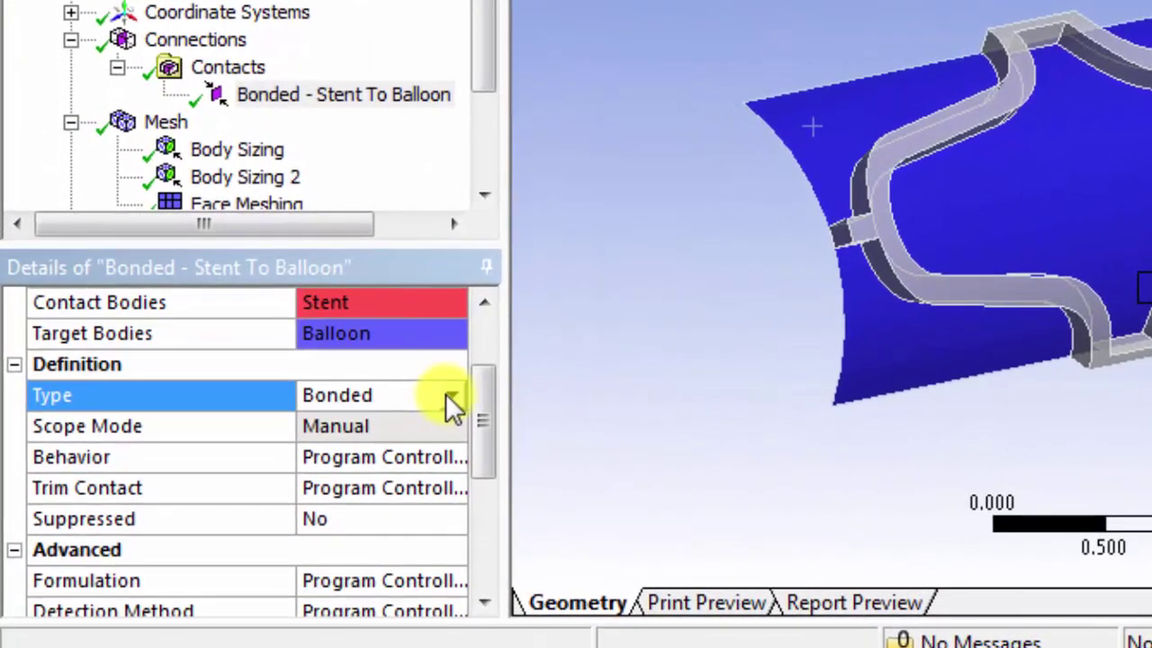
{"action": "left_click", "coordinate": [447, 396]}
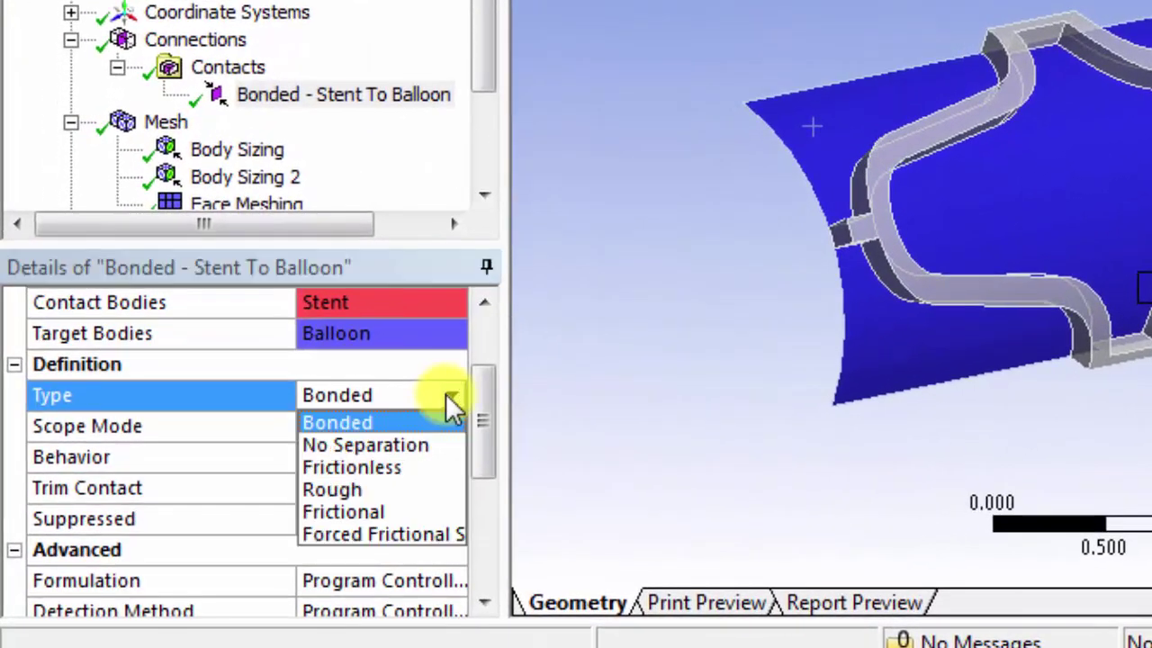
{"action": "left_click", "coordinate": [416, 466]}
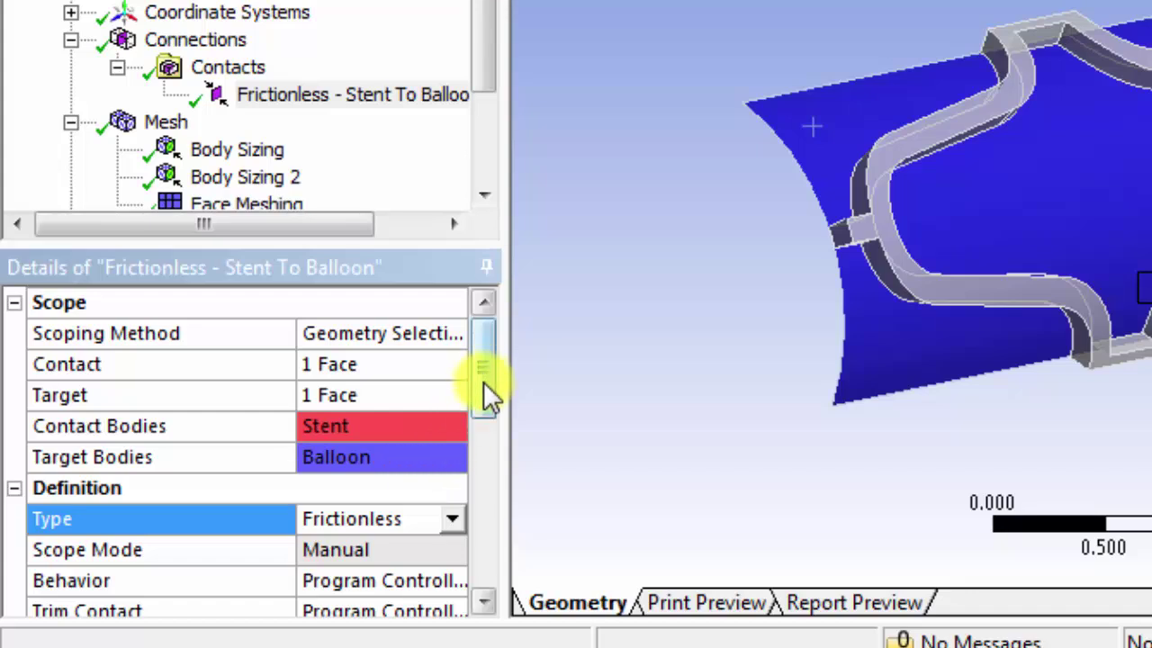
{"action": "left_click_drag", "start_coordinate": [483, 386], "coordinate": [482, 426]}
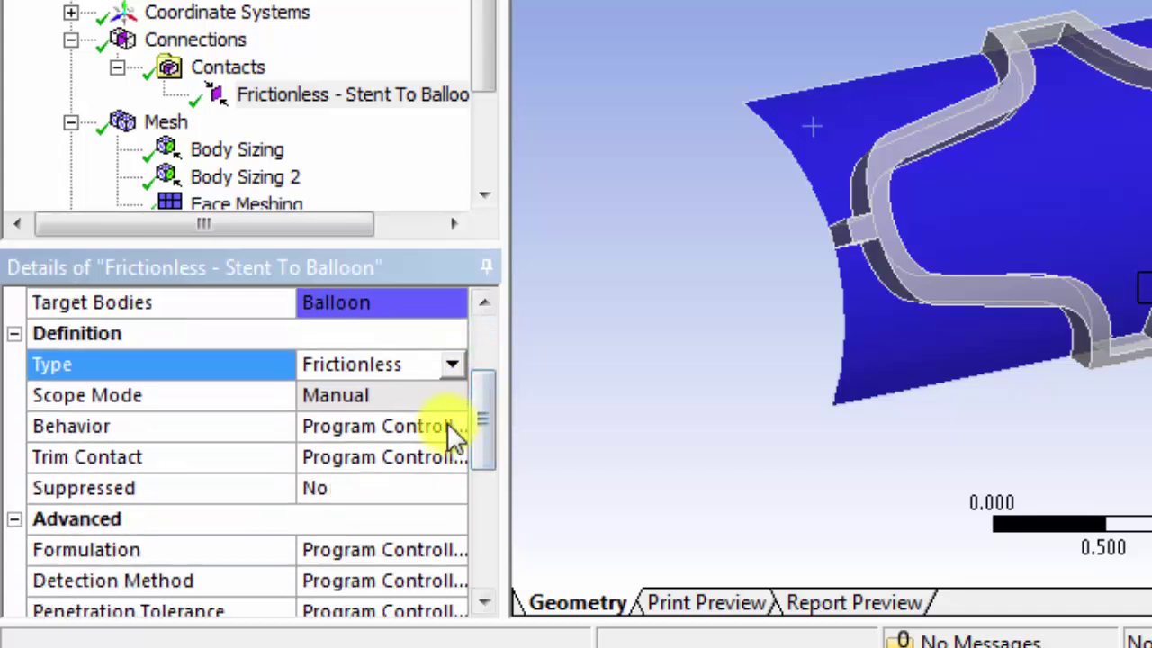
- Set the Frictionless - Stent To Balloon contact Behavior to Asymmetric
{"action": "left_click", "coordinate": [450, 430]}
{"action": "left_click", "coordinate": [447, 423]}
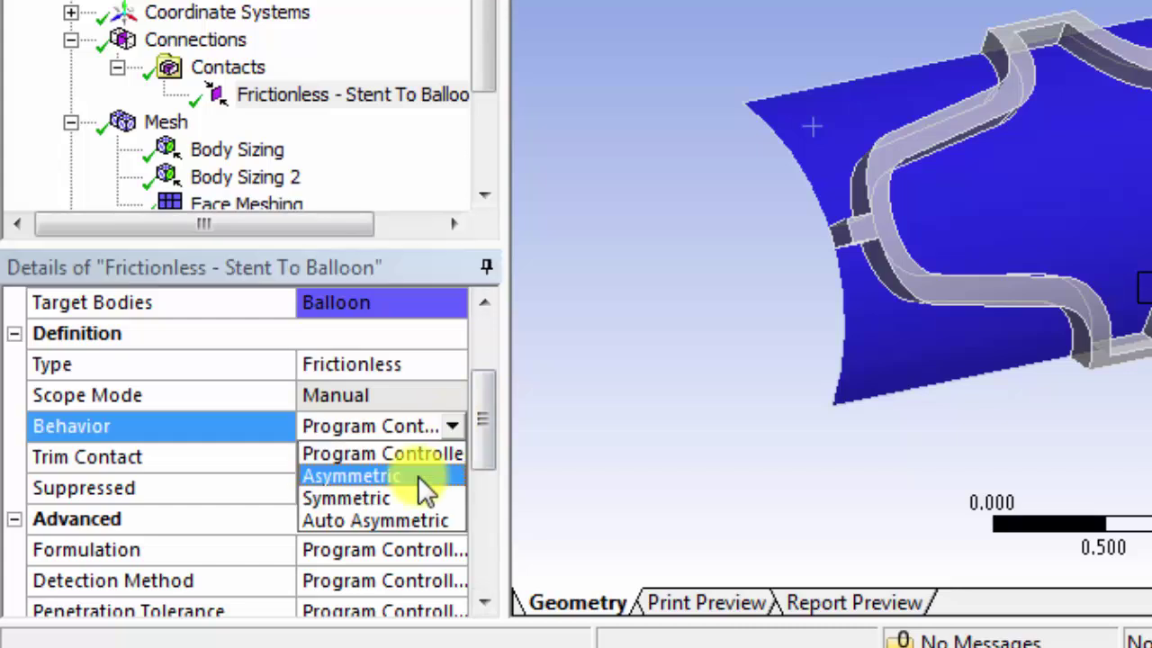
{"action": "left_click", "coordinate": [418, 476]}
{"action": "left_click_drag", "start_coordinate": [481, 399], "coordinate": [476, 510]}
- Set Formulation to Augmented Lagrange and Detection Method to Nodal-Projected Normal From Contact
{"action": "left_click", "coordinate": [447, 395]}
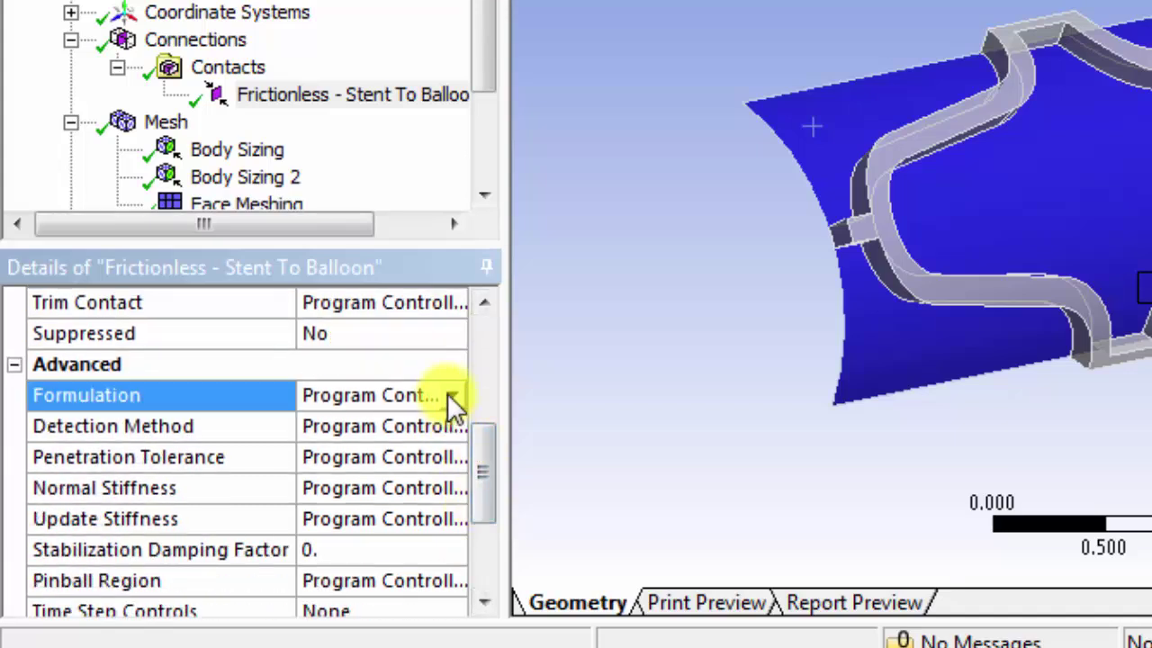
{"action": "left_click", "coordinate": [450, 396]}
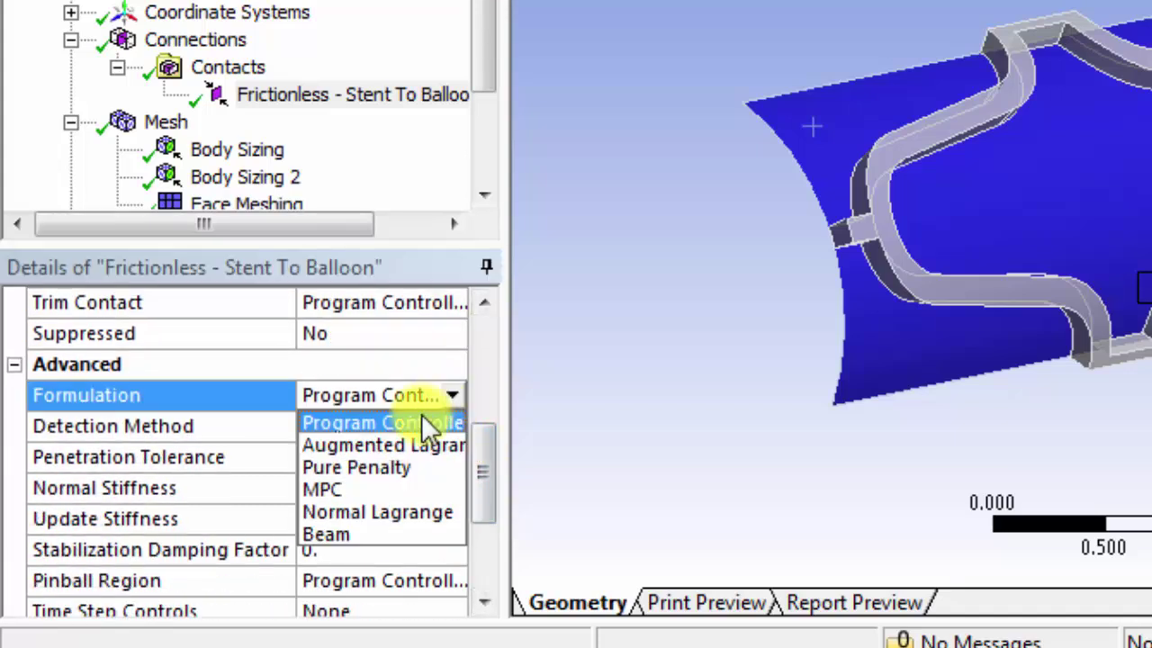
{"action": "left_click", "coordinate": [412, 441]}
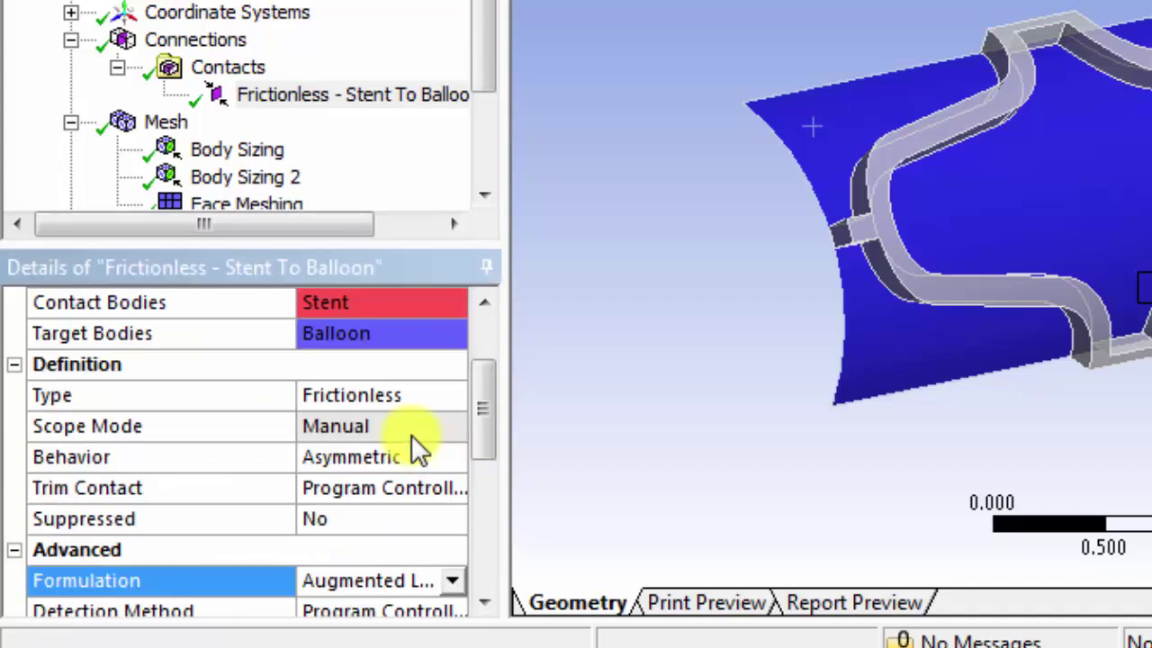
{"action": "left_click_drag", "start_coordinate": [480, 429], "coordinate": [462, 459]}
{"action": "left_click", "coordinate": [444, 454]}
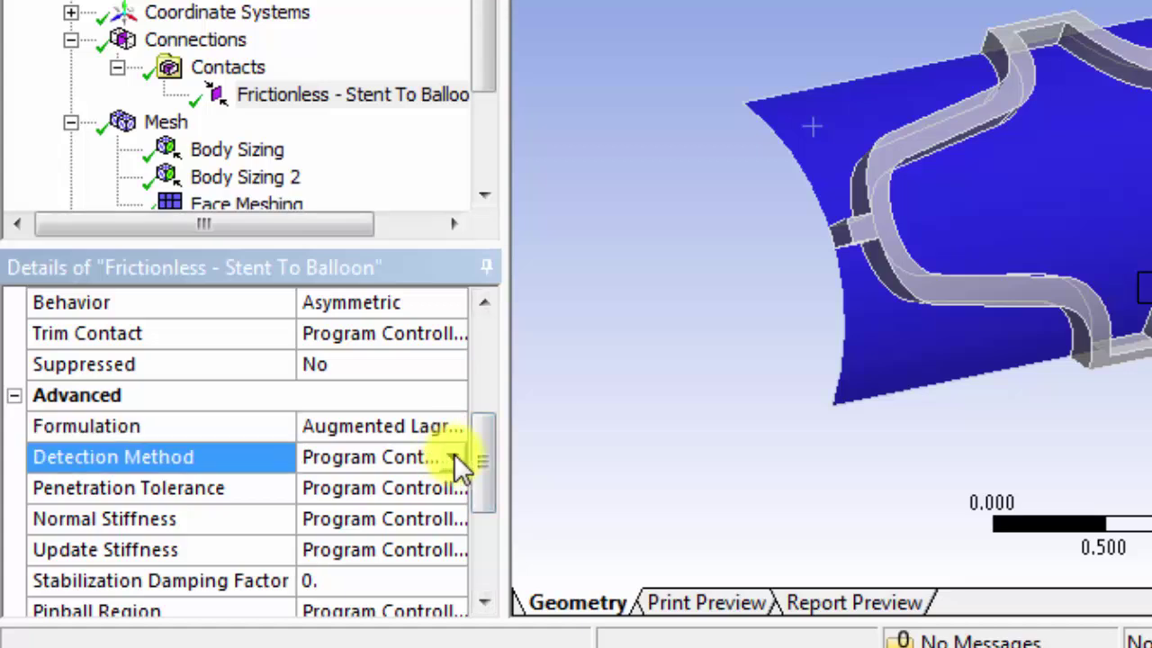
{"action": "left_click", "coordinate": [455, 457]}
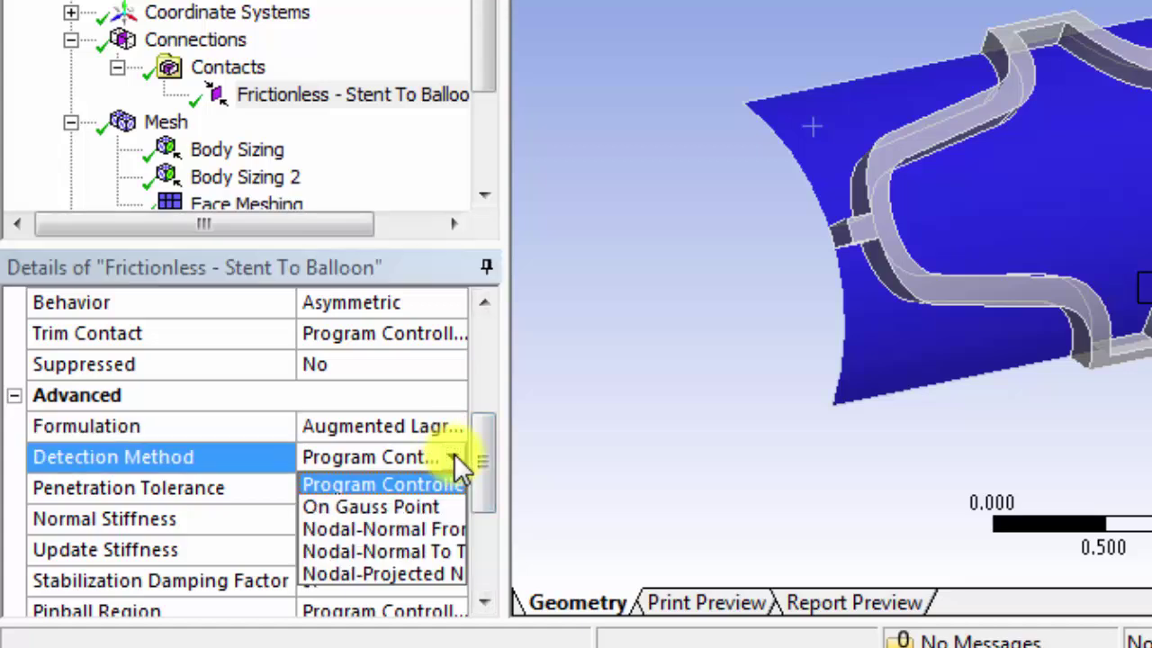
{"action": "left_click", "coordinate": [440, 569]}
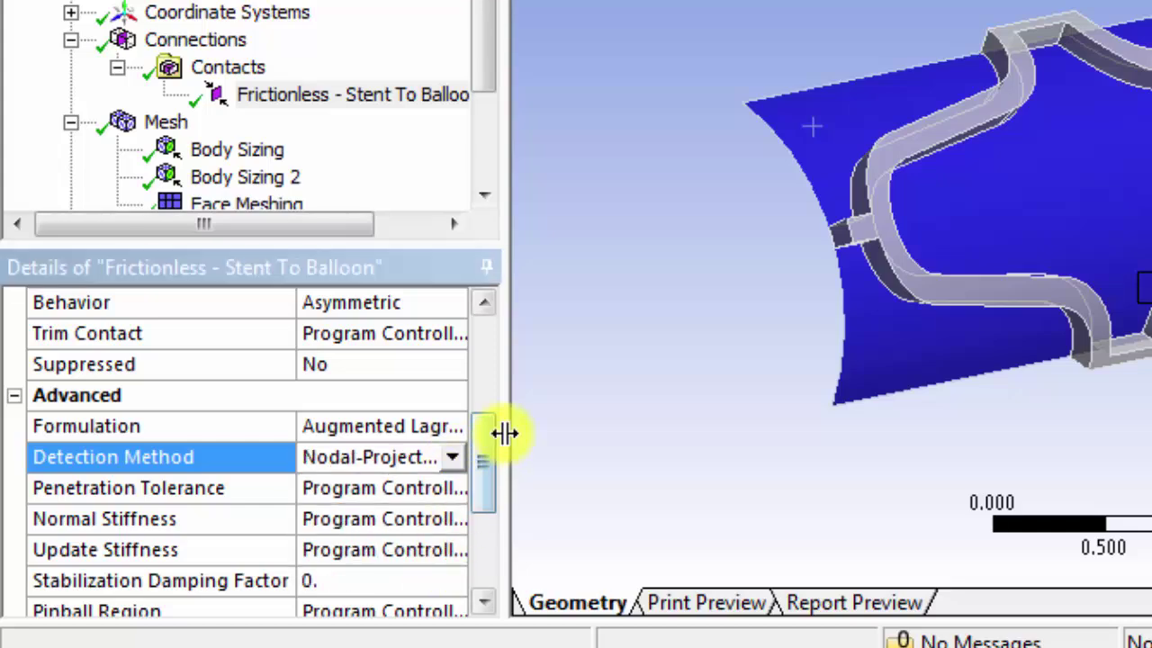
{"action": "left_click_drag", "start_coordinate": [505, 433], "coordinate": [597, 474]}
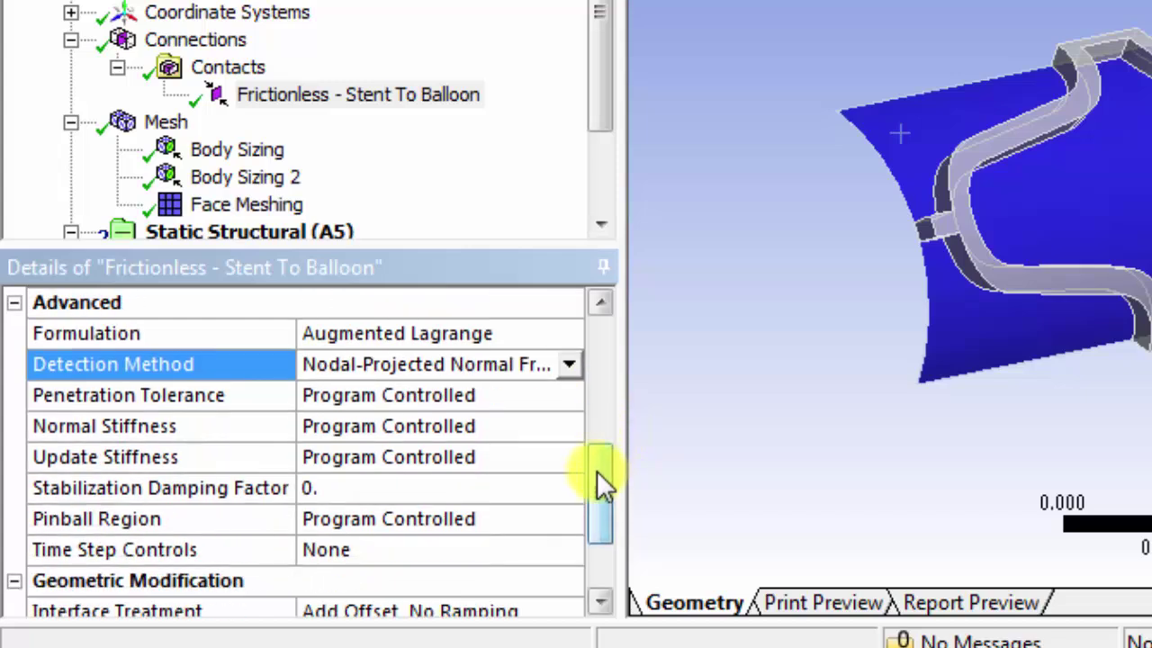
- Set Penetration Tolerance to Value and enter 0.001 mm
{"action": "left_click", "coordinate": [569, 399]}
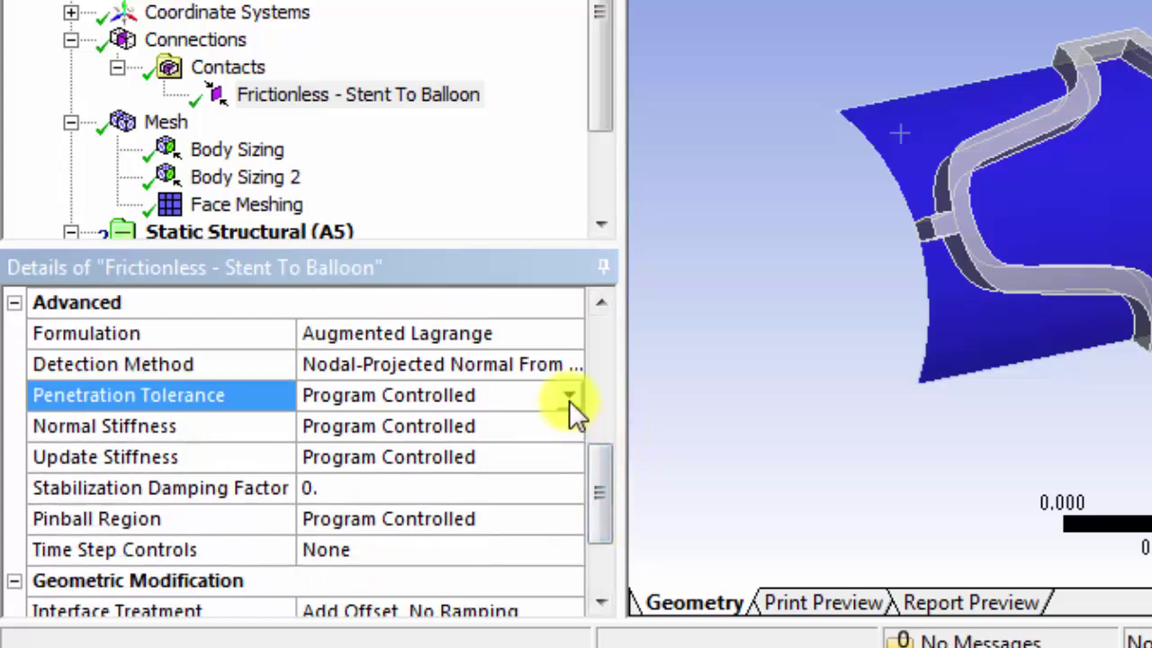
{"action": "left_click", "coordinate": [568, 400]}
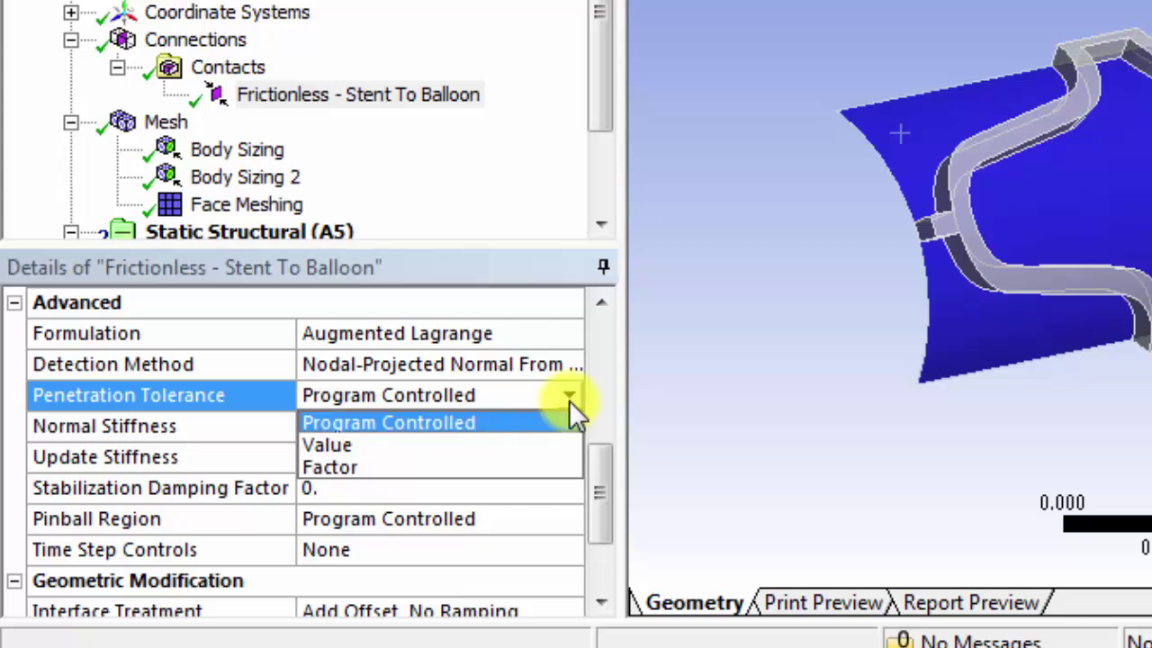
{"action": "left_click", "coordinate": [512, 442]}
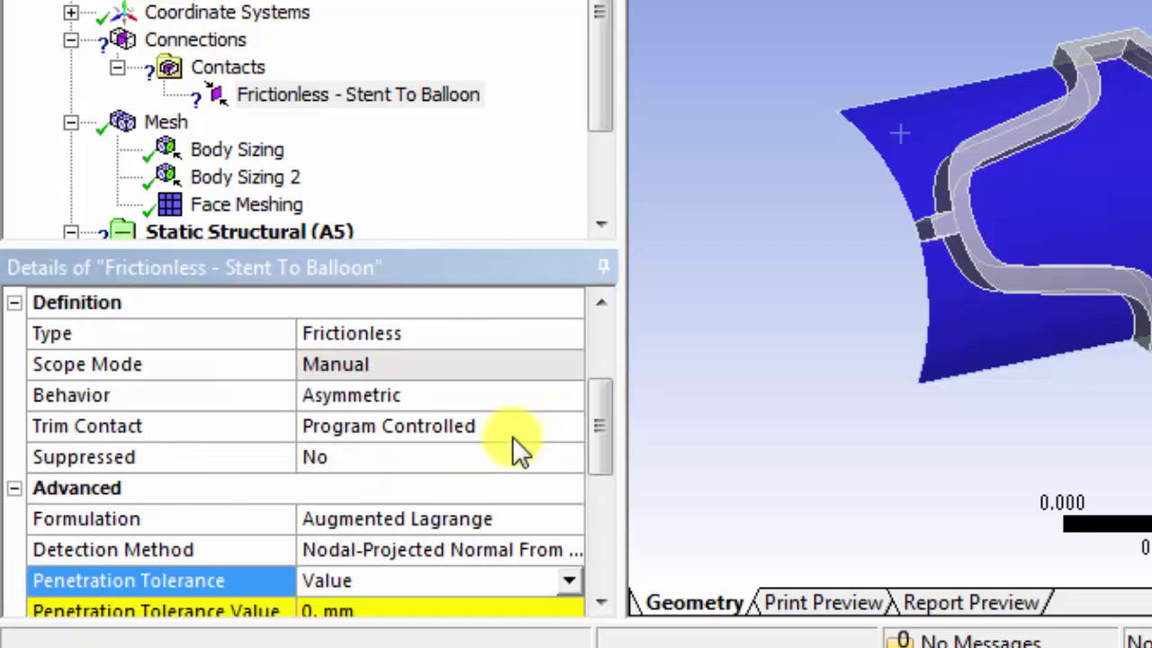
{"action": "left_click_drag", "start_coordinate": [598, 425], "coordinate": [603, 466]}
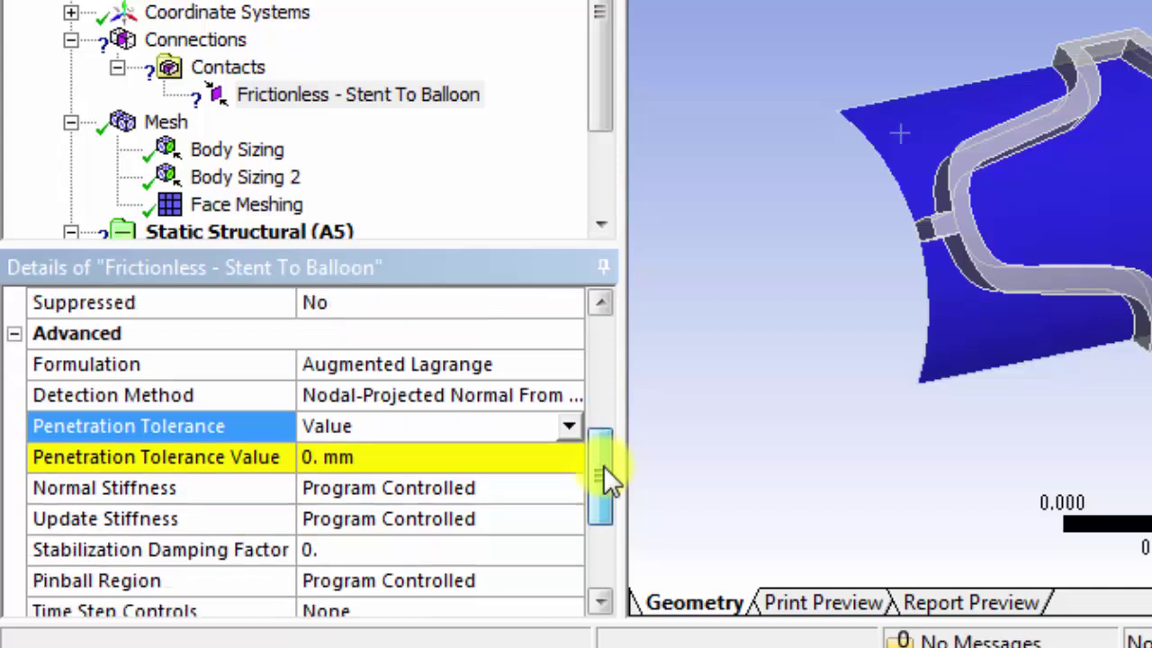
{"action": "left_click", "coordinate": [441, 456]}
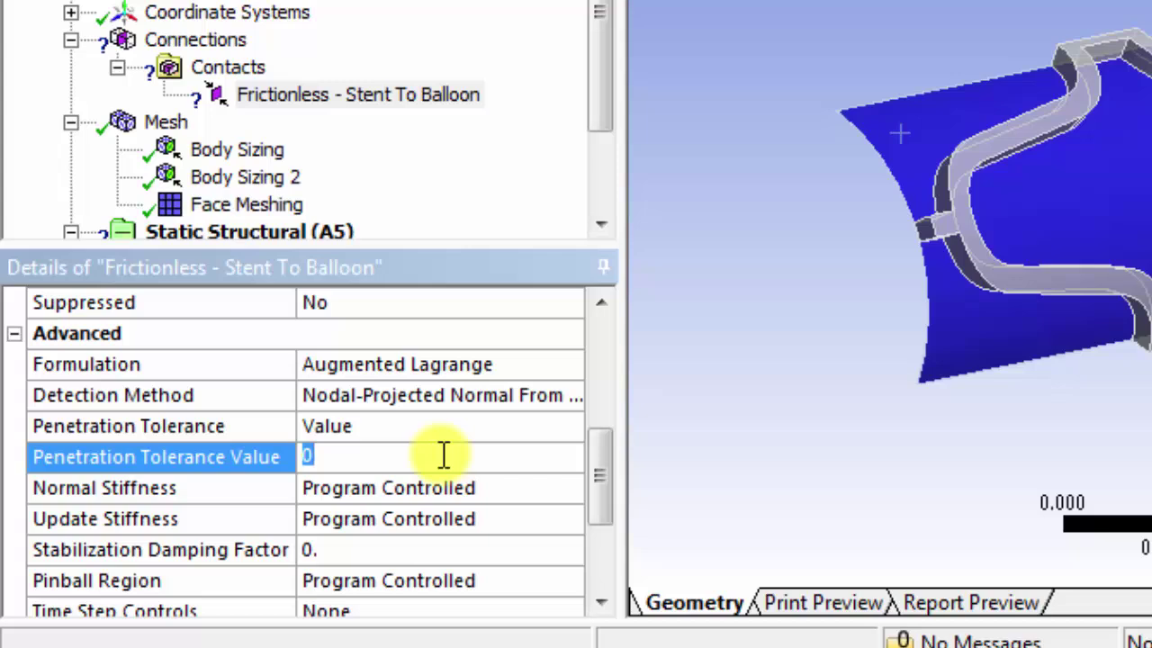
{"action": "type", "text": ".001"}
{"action": "key", "text": "Return"}
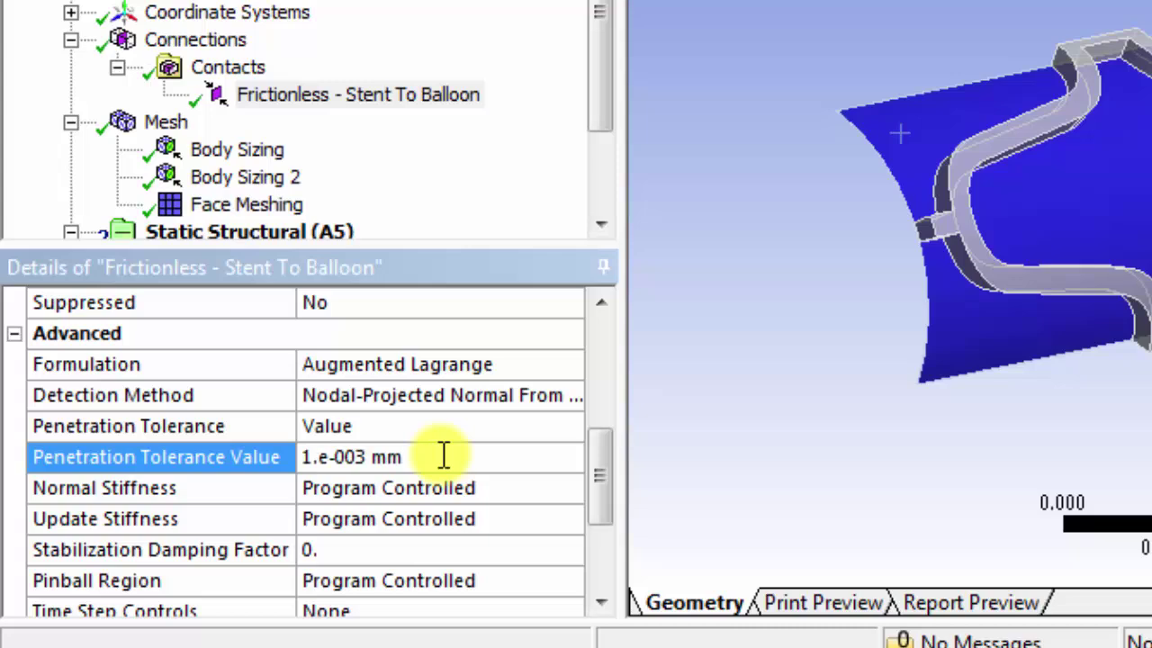
{"action": "left_click_drag", "start_coordinate": [603, 465], "coordinate": [604, 496]}
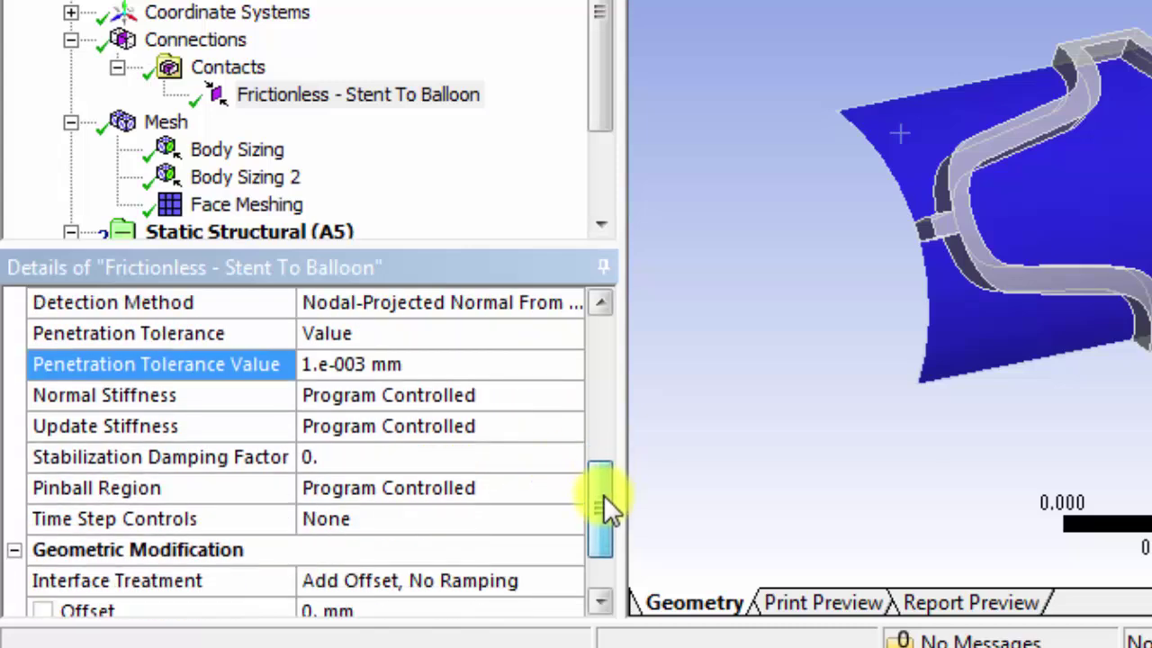
- Set Normal Stiffness to Manual with a Normal Stiffness Factor of 1.e-004
{"action": "left_click", "coordinate": [567, 393]}
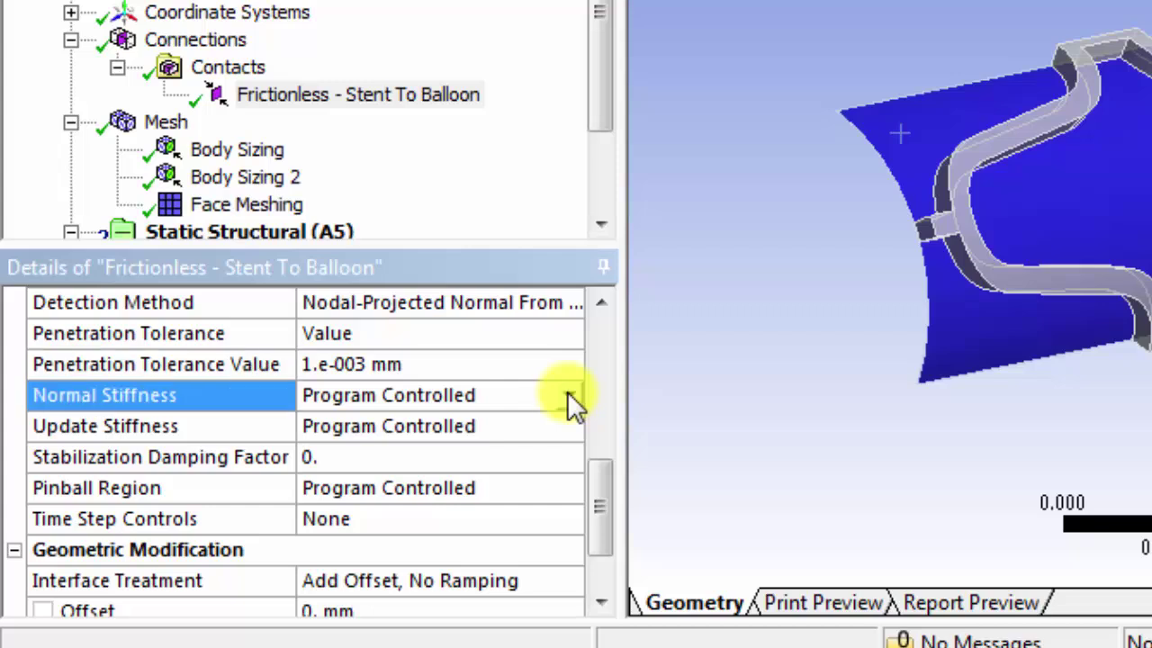
{"action": "left_click", "coordinate": [568, 395]}
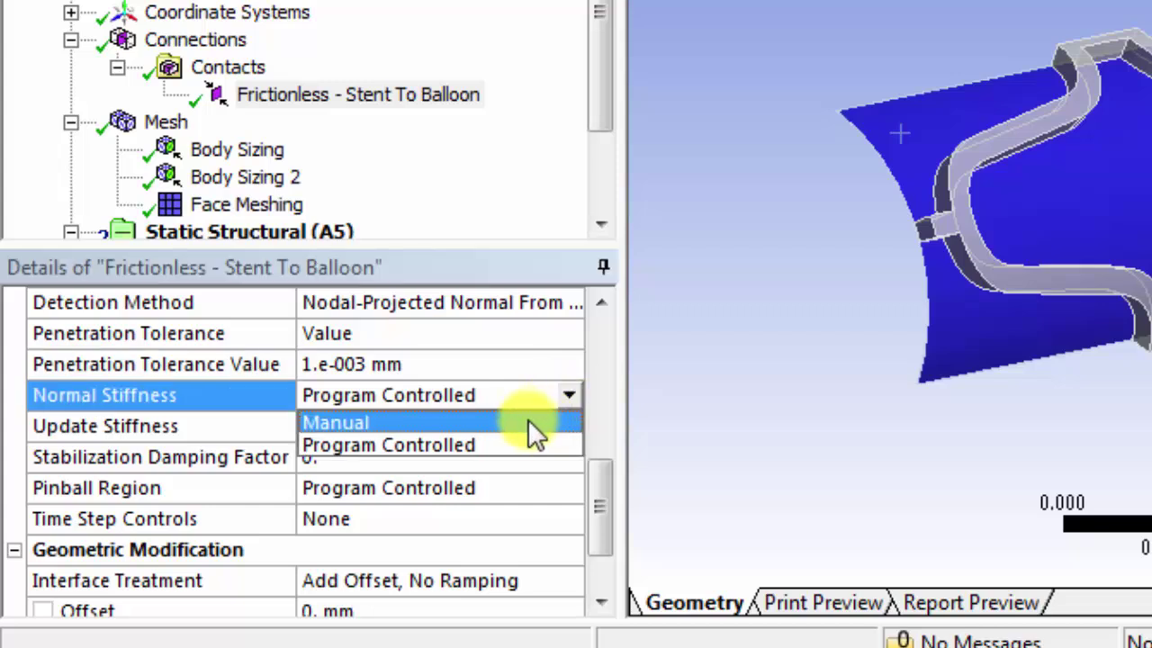
{"action": "left_click", "coordinate": [526, 422]}
{"action": "left_click_drag", "start_coordinate": [598, 440], "coordinate": [599, 494]}
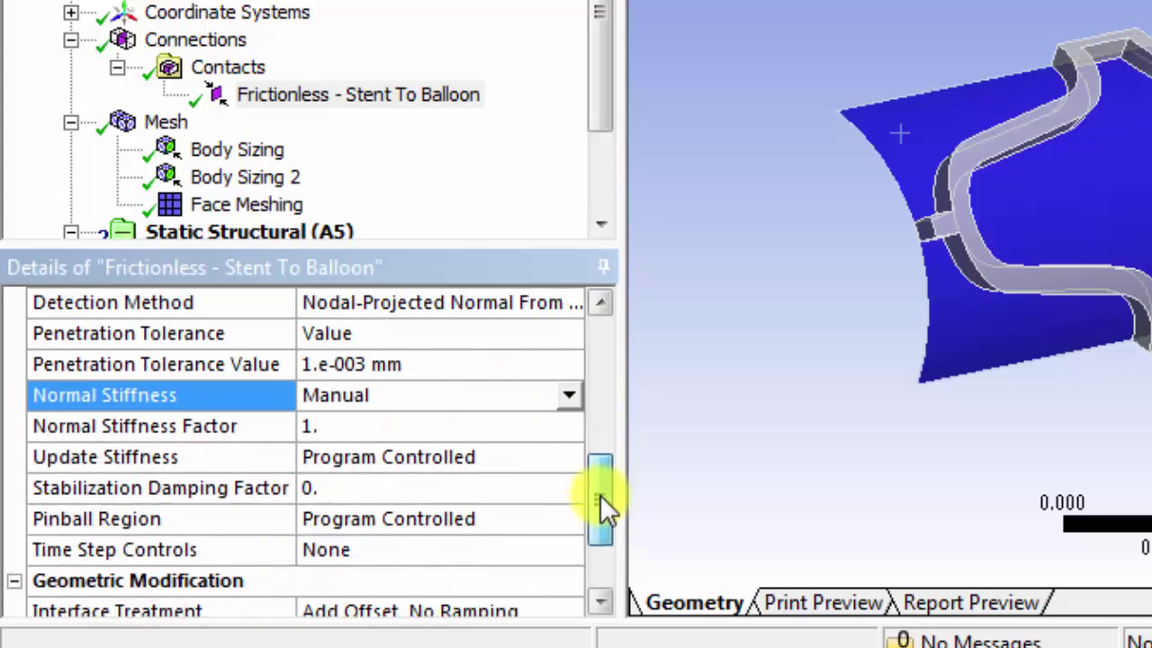
{"action": "left_click", "coordinate": [478, 426]}
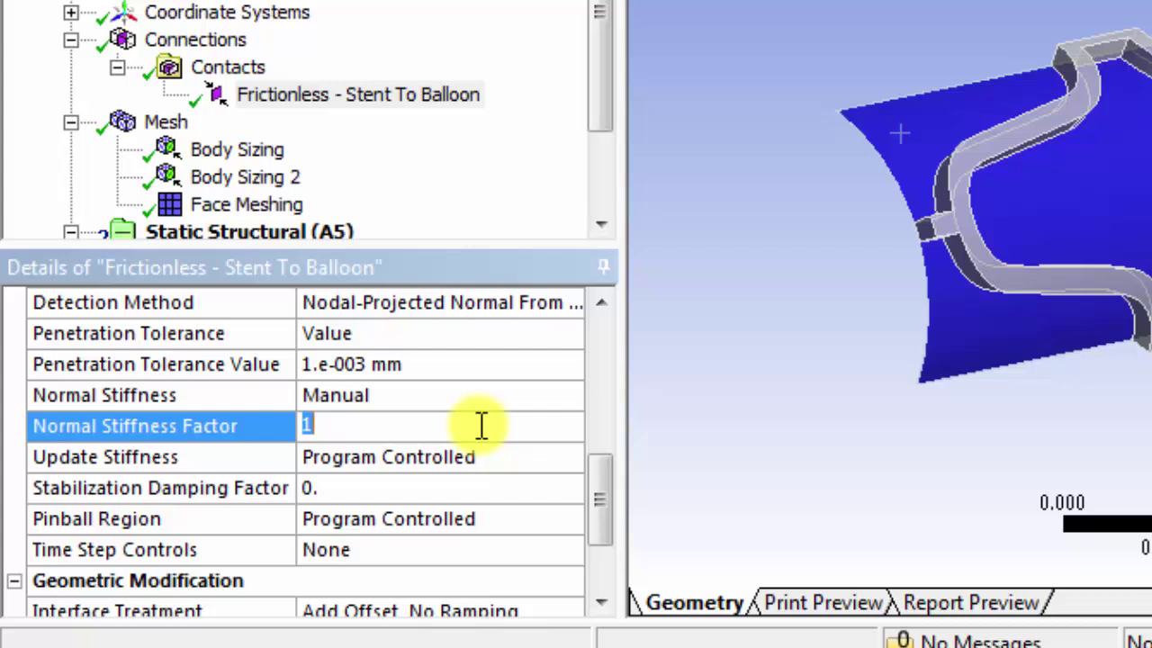
{"action": "type", "text": "1.e-00"}
{"action": "type", "text": "4"}
{"action": "key", "text": "Return"}
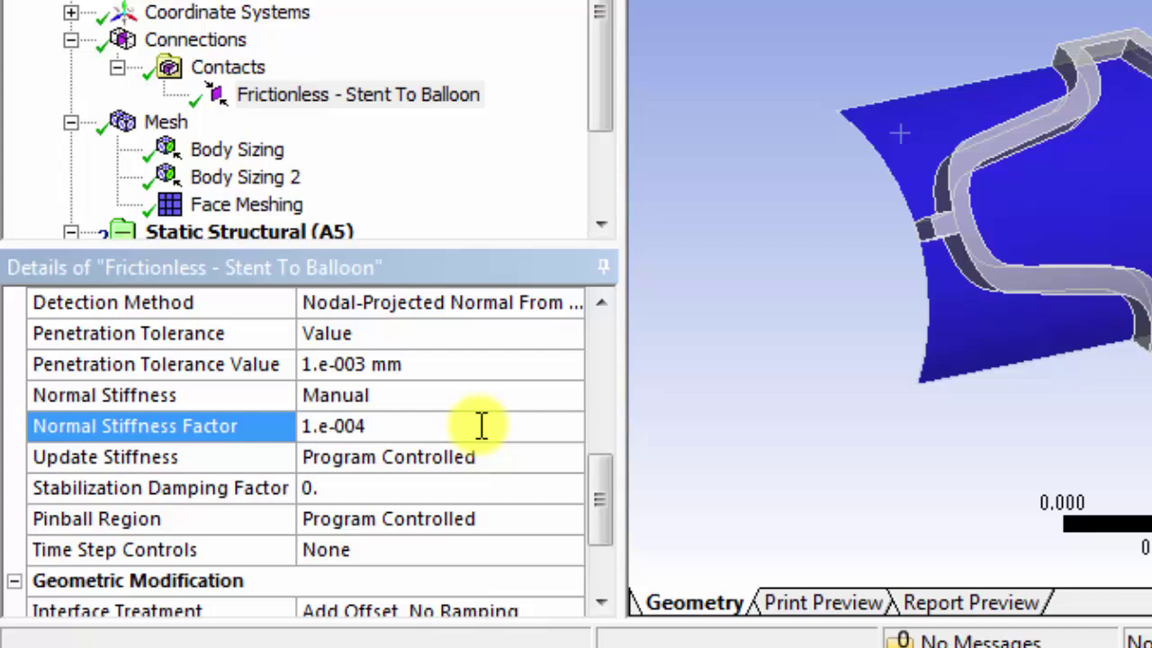
- Set Update Stiffness to Each Iteration
{"action": "left_click", "coordinate": [567, 457]}
{"action": "left_click", "coordinate": [570, 457]}
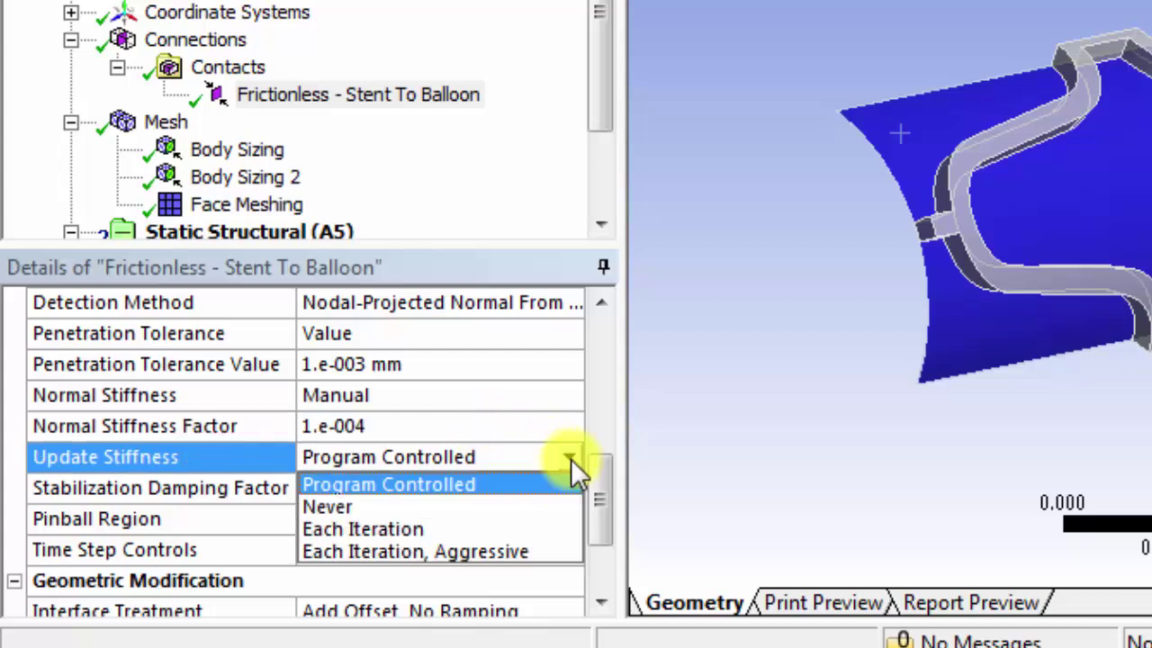
{"action": "left_click", "coordinate": [546, 522]}
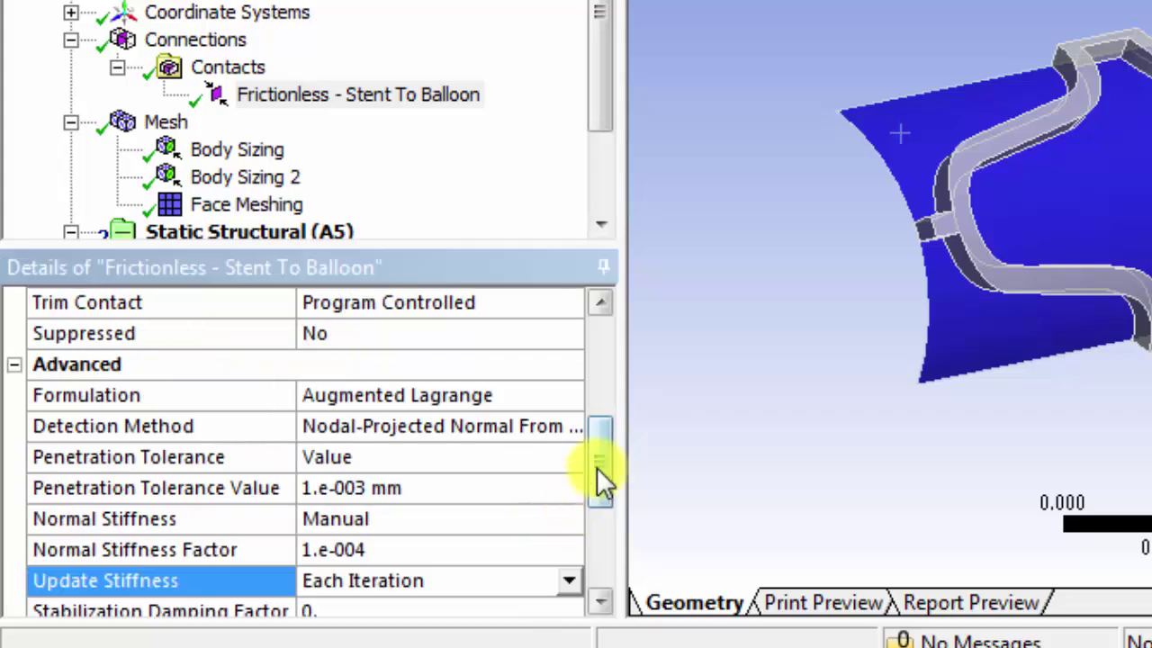
{"action": "left_click_drag", "start_coordinate": [596, 467], "coordinate": [600, 556]}
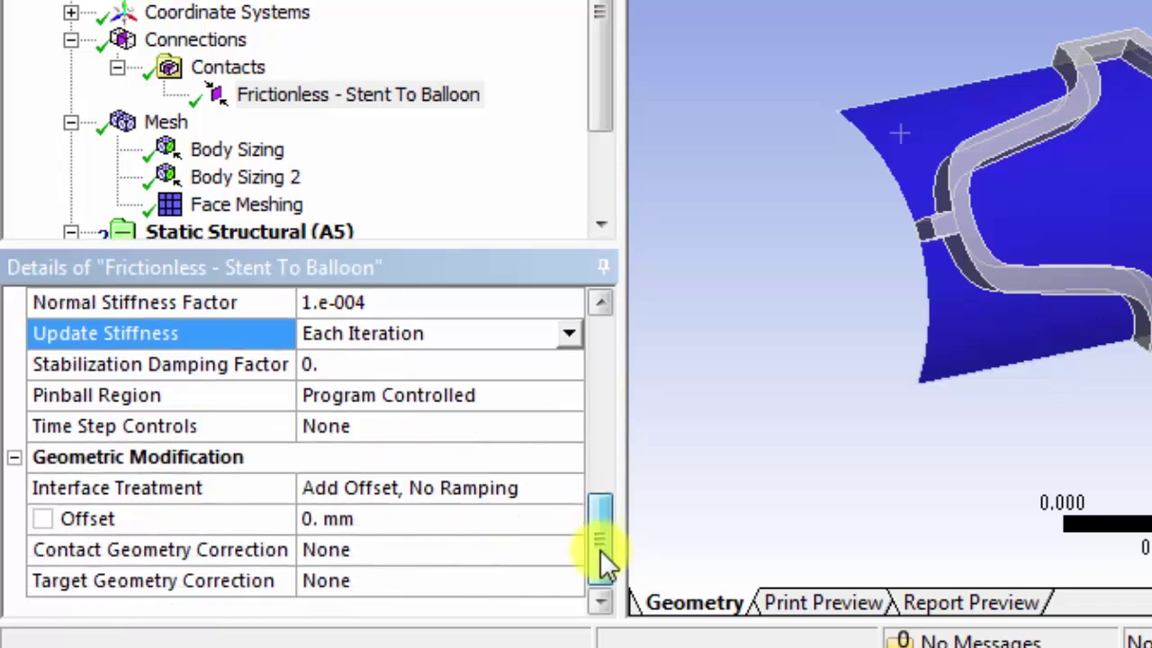
- Change Interface Treatment from Add Offset, No Ramping to Adjust to Touch
{"action": "left_click", "coordinate": [546, 488]}
{"action": "left_click", "coordinate": [564, 488]}
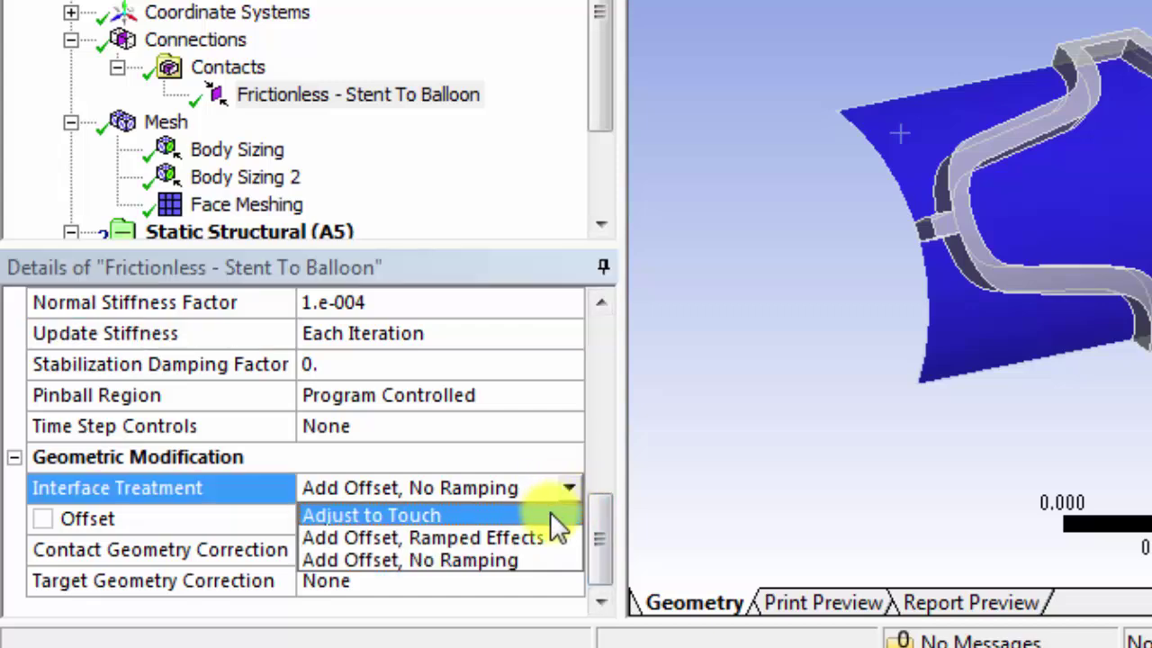
{"action": "left_click", "coordinate": [550, 515]}
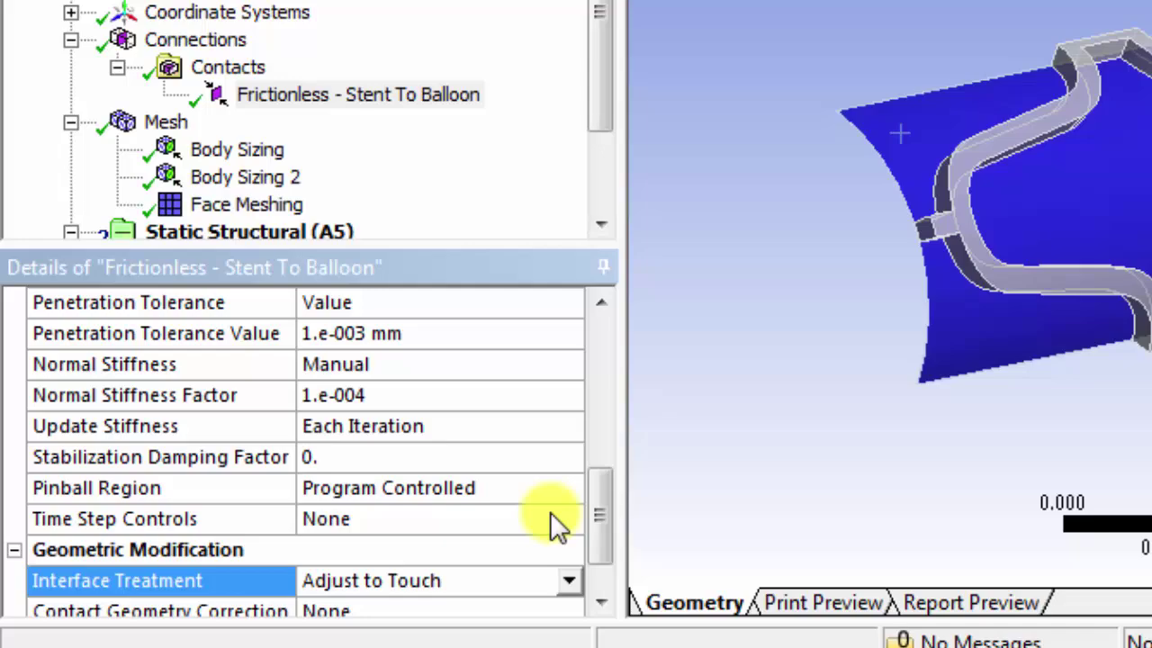
{"action": "left_click_drag", "start_coordinate": [605, 504], "coordinate": [604, 535]}
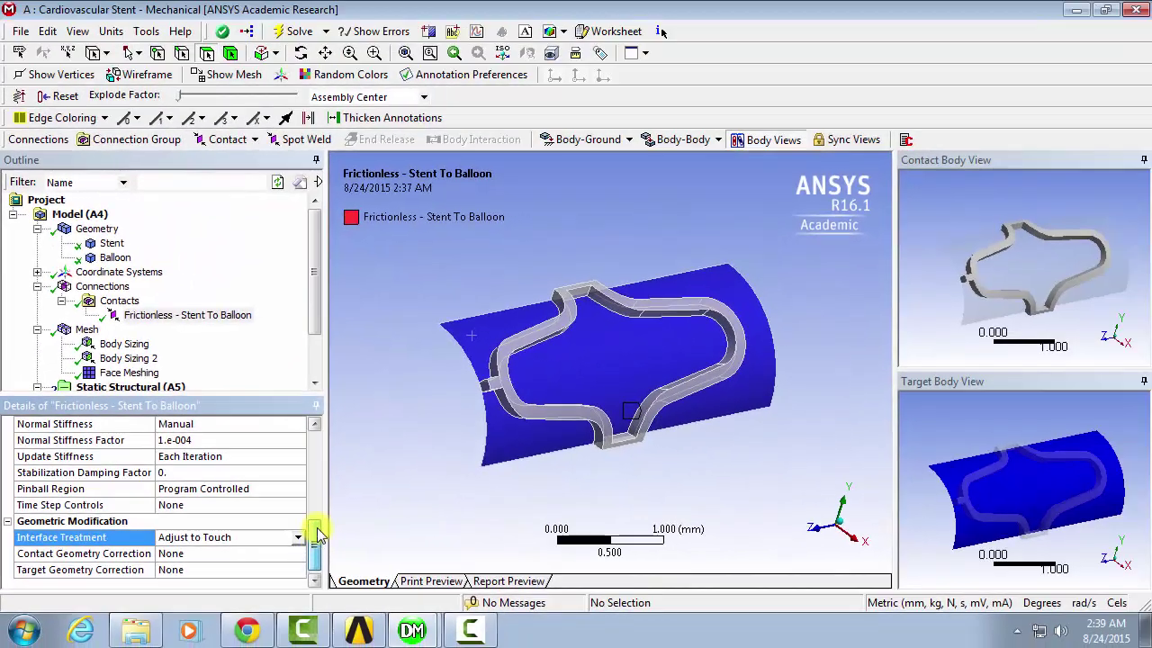
{"action": "left_click_drag", "start_coordinate": [391, 526], "coordinate": [397, 414]}
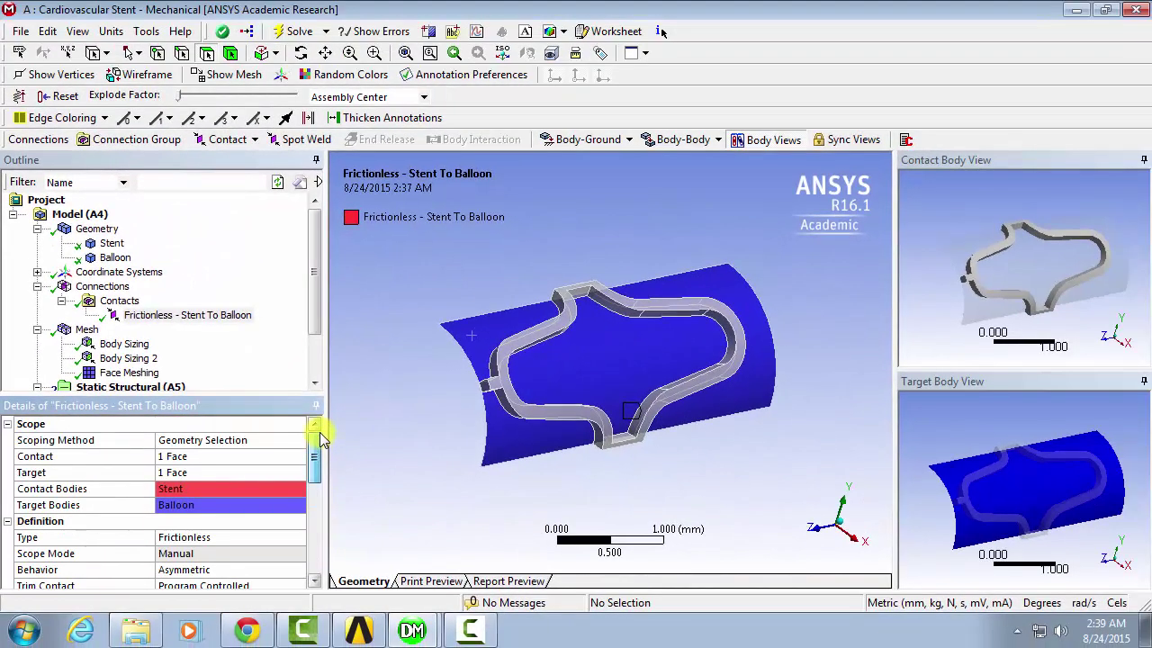